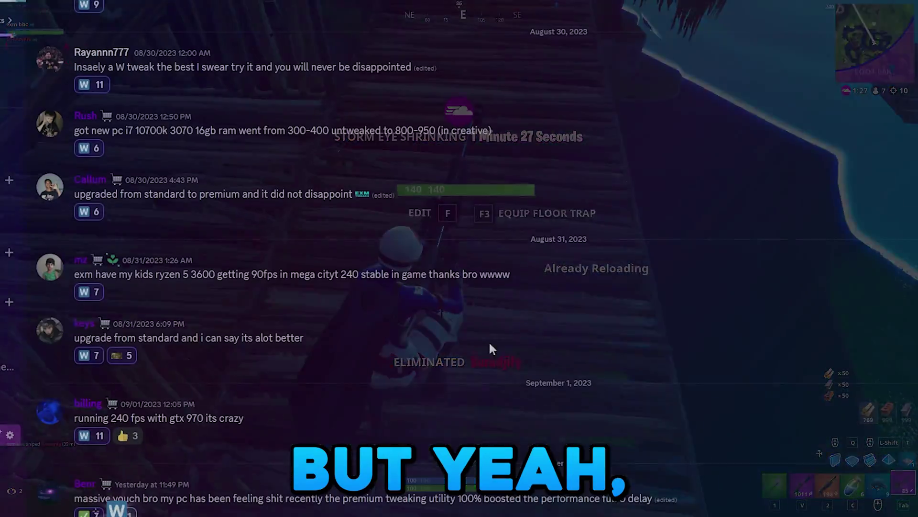
# Scroll up the EXM Tweaks channel to the FREE FPS BOOST PACK VERSION 1.08 post
pyautogui.scroll(20, 375, 378)
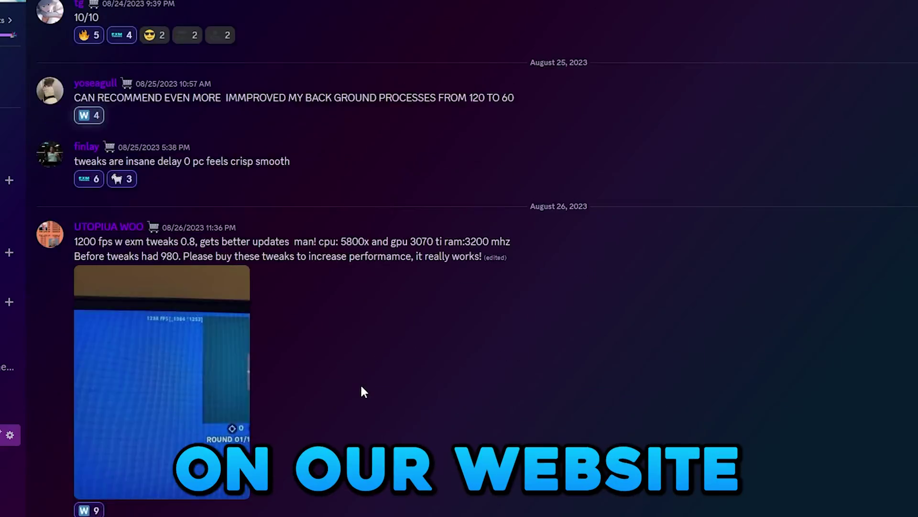
pyautogui.scroll(20, 354, 412)
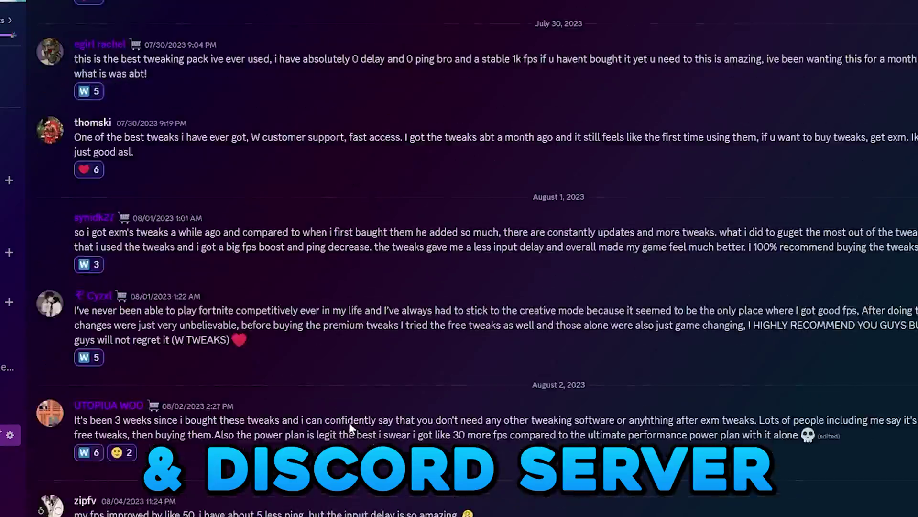
pyautogui.scroll(8, 354, 428)
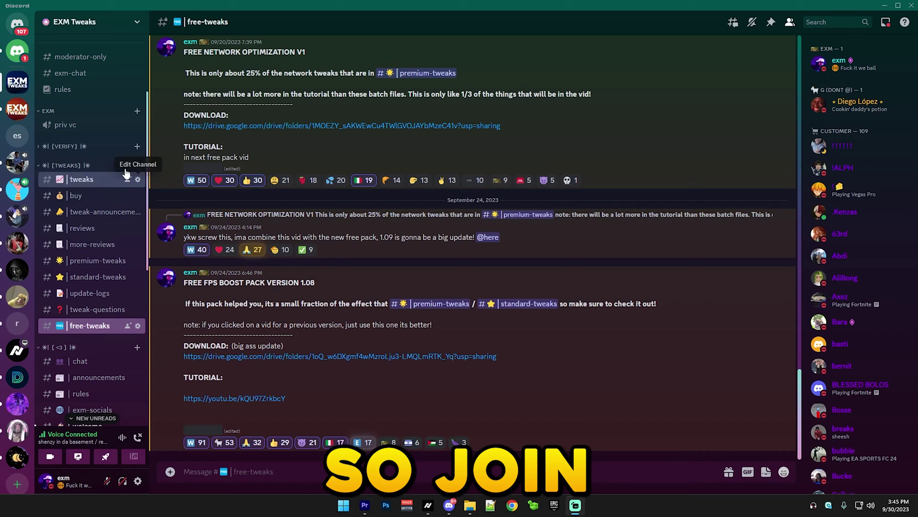
# Read the FREE FPS BOOST PACK VERSION 1.08 post's title and download details
pyautogui.click(73, 24)
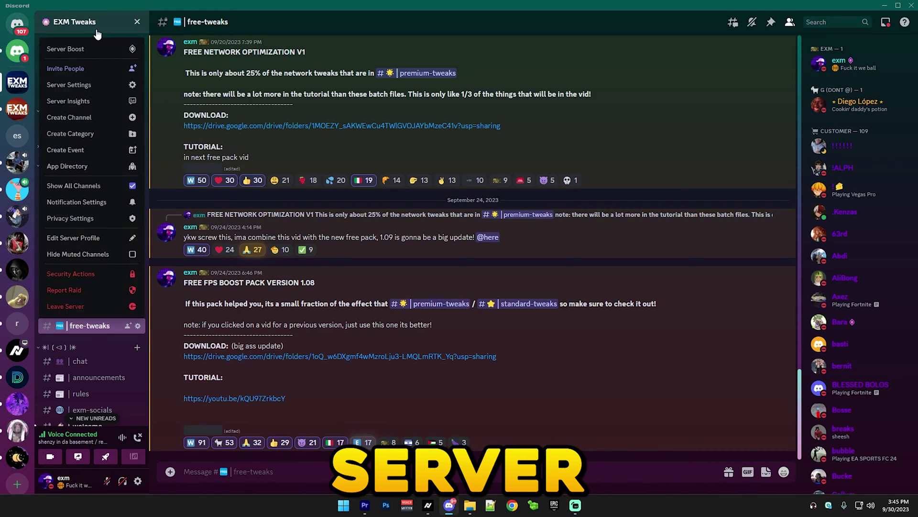
pyautogui.click(288, 21)
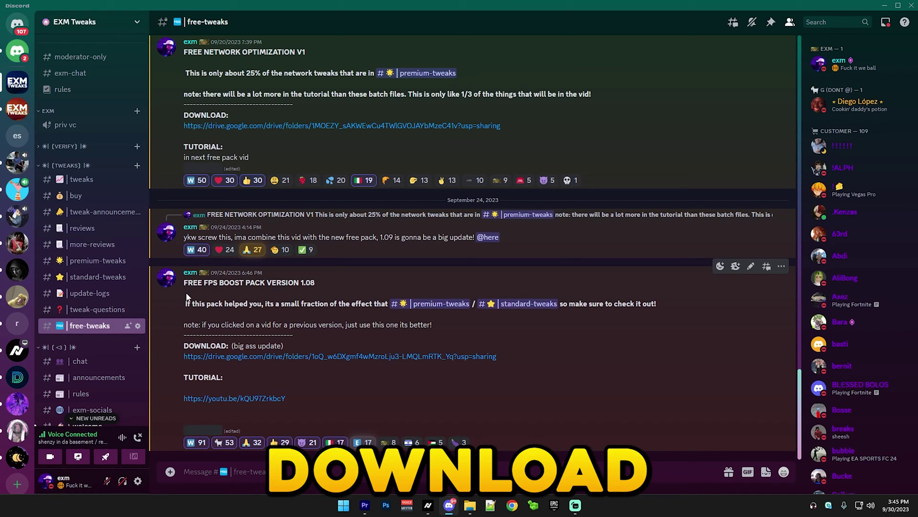
pyautogui.moveTo(184, 283); pyautogui.dragTo(316, 283)
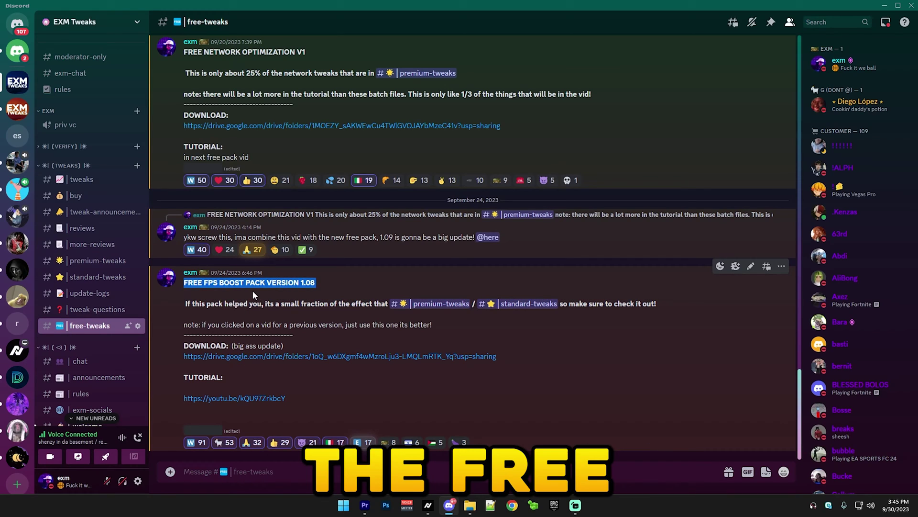
pyautogui.click(316, 283)
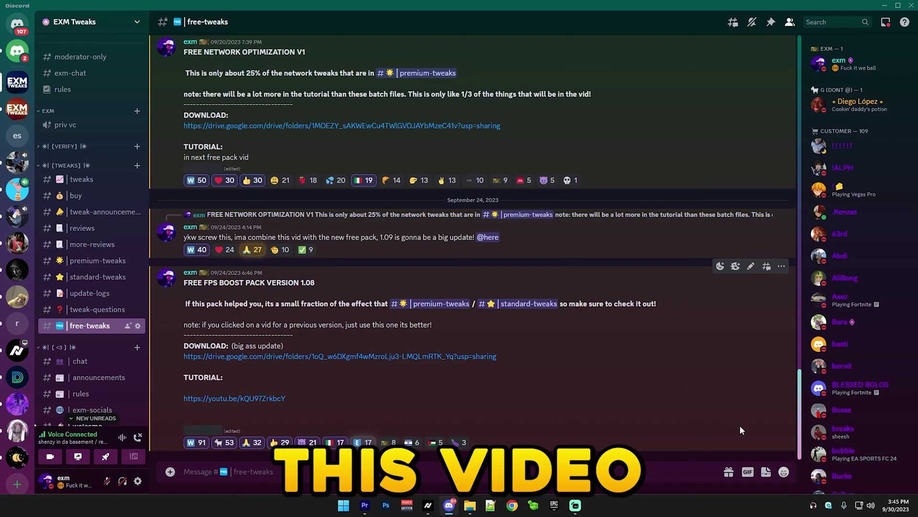
pyautogui.moveTo(401, 398); pyautogui.dragTo(166, 309)
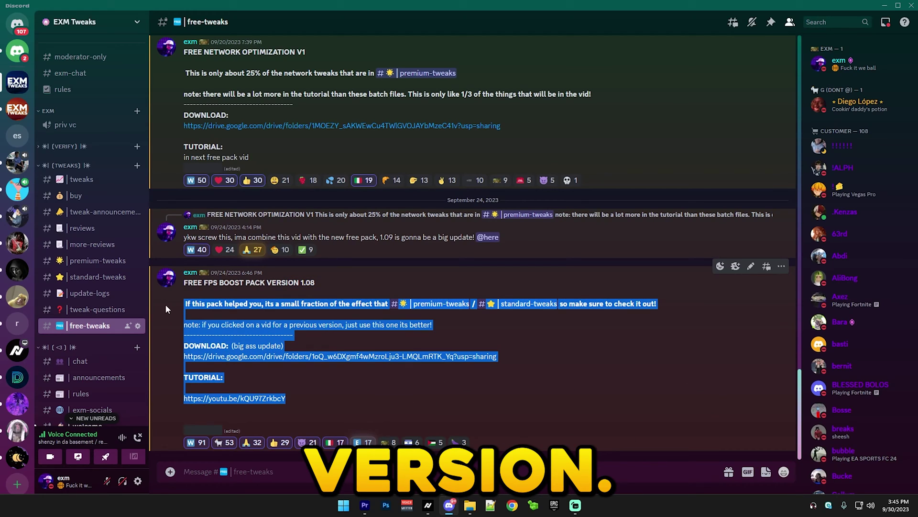
pyautogui.click(389, 376)
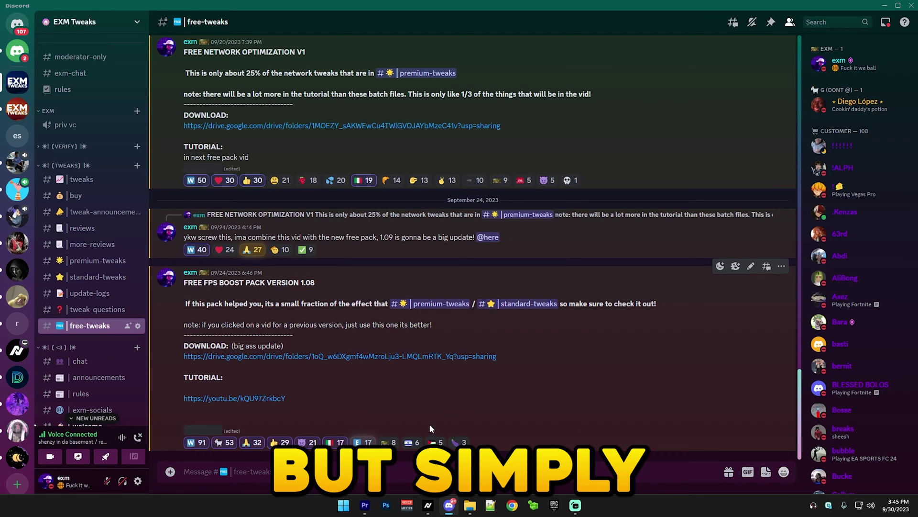
# Open the pack's Google Drive folder from the post and download the whole folder
pyautogui.click(265, 356)
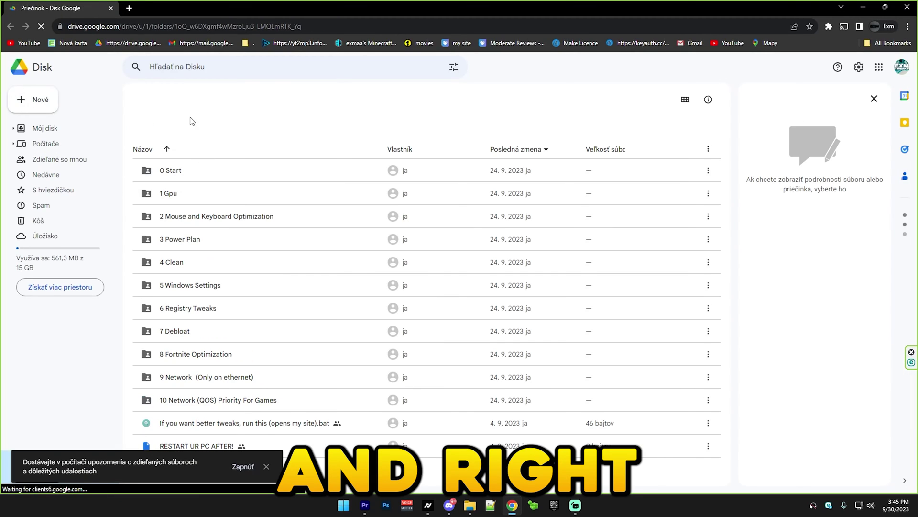
pyautogui.click(265, 100)
pyautogui.click(245, 169)
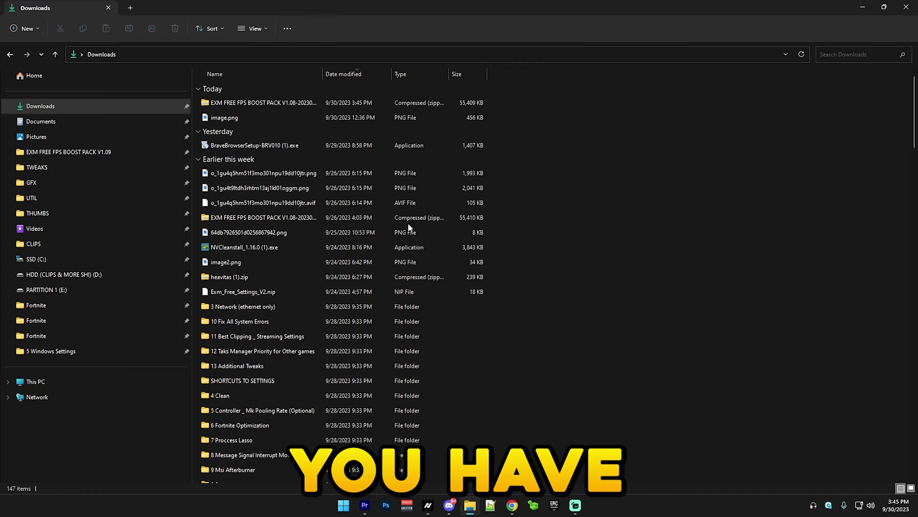
# Extract the boost pack zip, maximize the window, and open the EXM FREE FPS BOOST PACK folder
pyautogui.rightClick(238, 104)
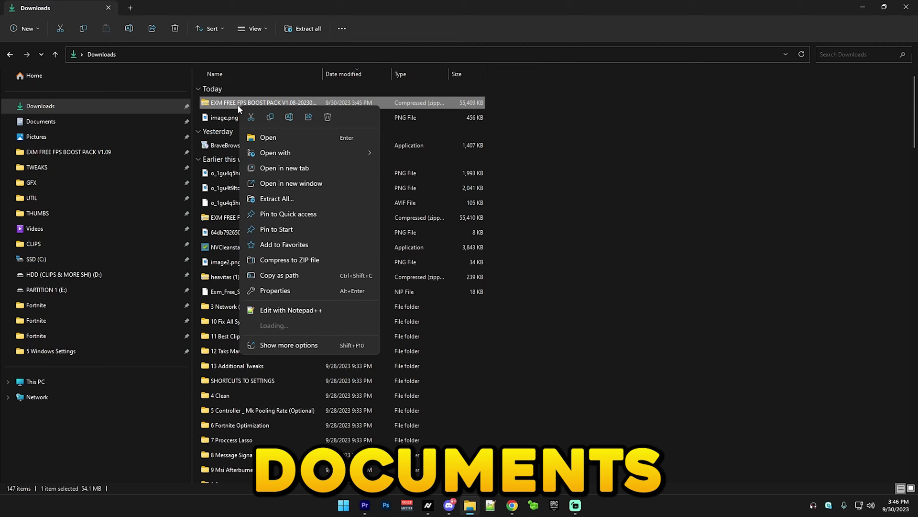
pyautogui.click(269, 199)
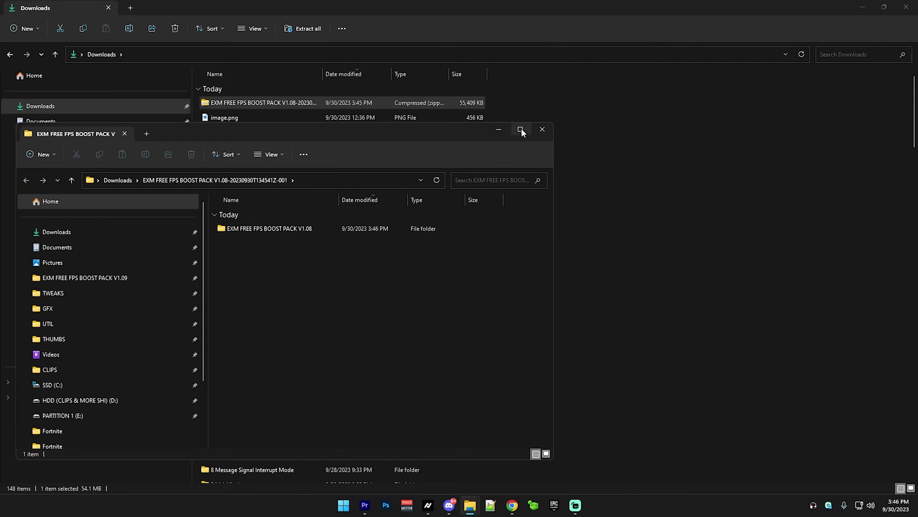
pyautogui.click(521, 131)
pyautogui.doubleClick(254, 103)
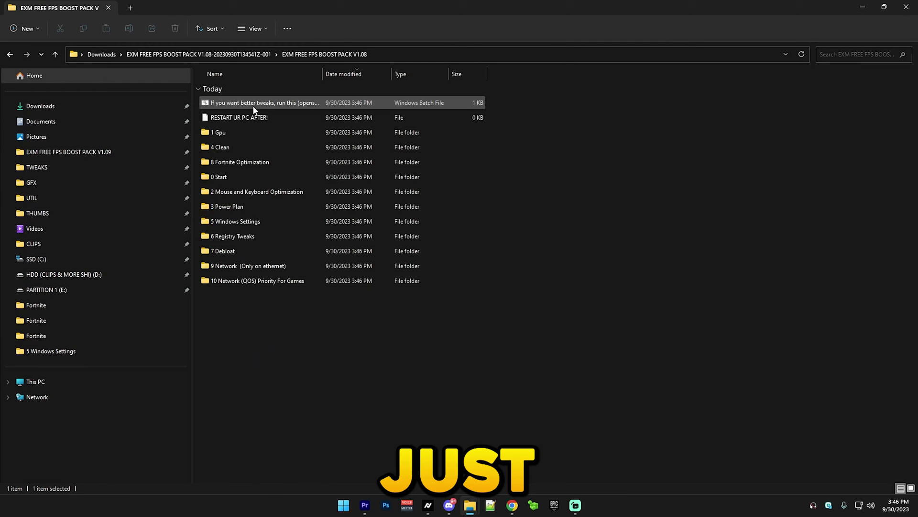
pyautogui.moveTo(361, 419); pyautogui.dragTo(344, 402)
pyautogui.click(10, 55)
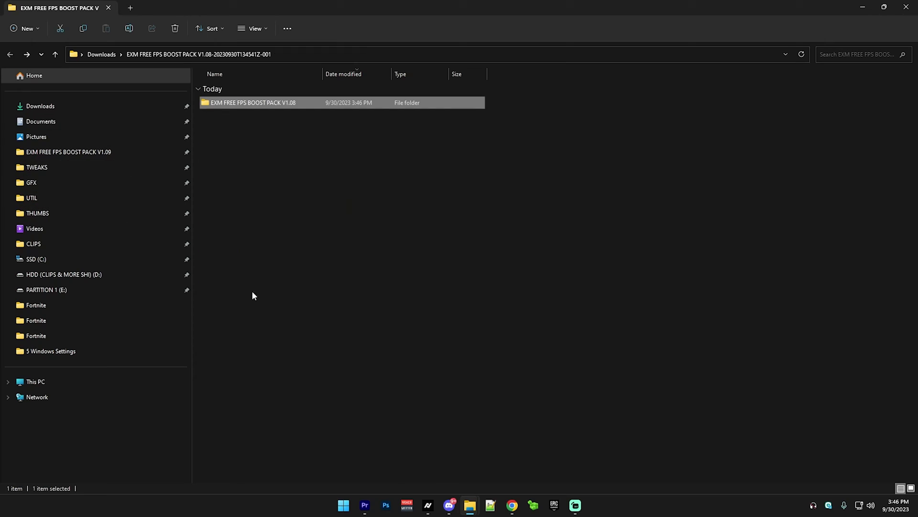
pyautogui.doubleClick(242, 103)
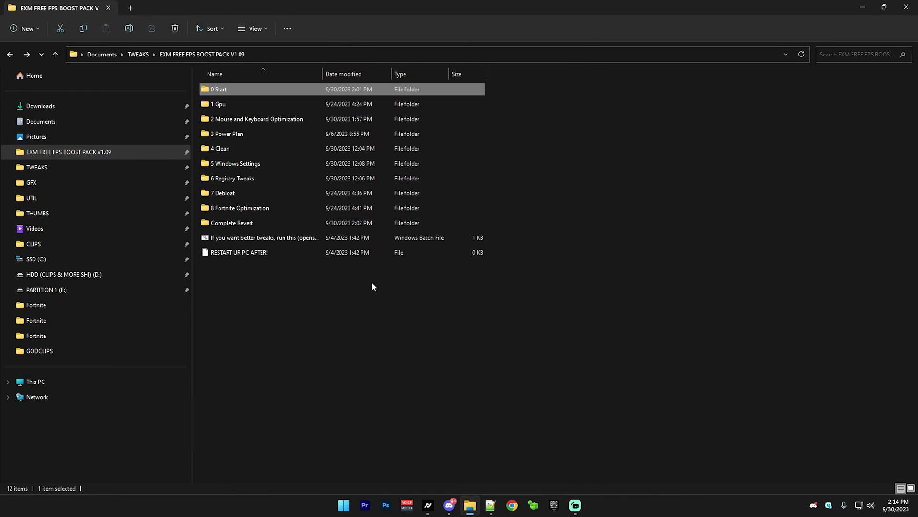
# In the 0 Start folder, run Disable UAC.bat as administrator and let it finish
pyautogui.click(430, 315)
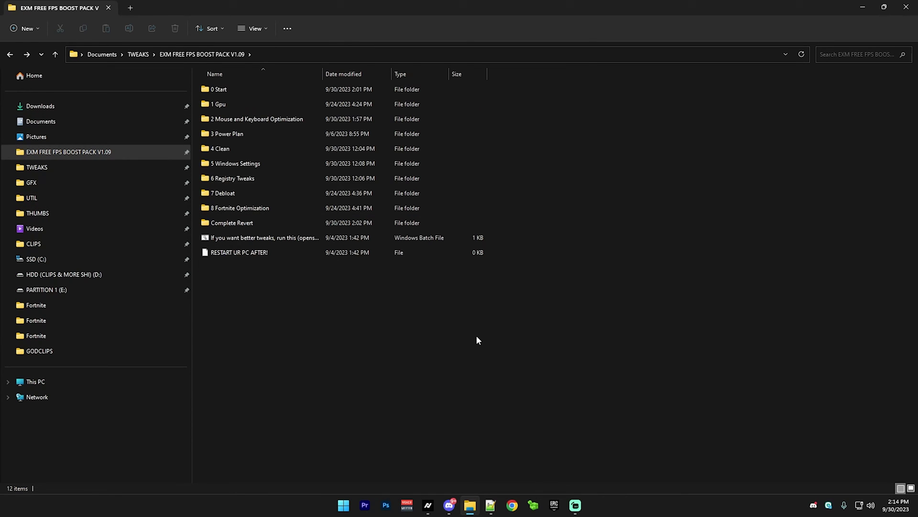
pyautogui.doubleClick(225, 89)
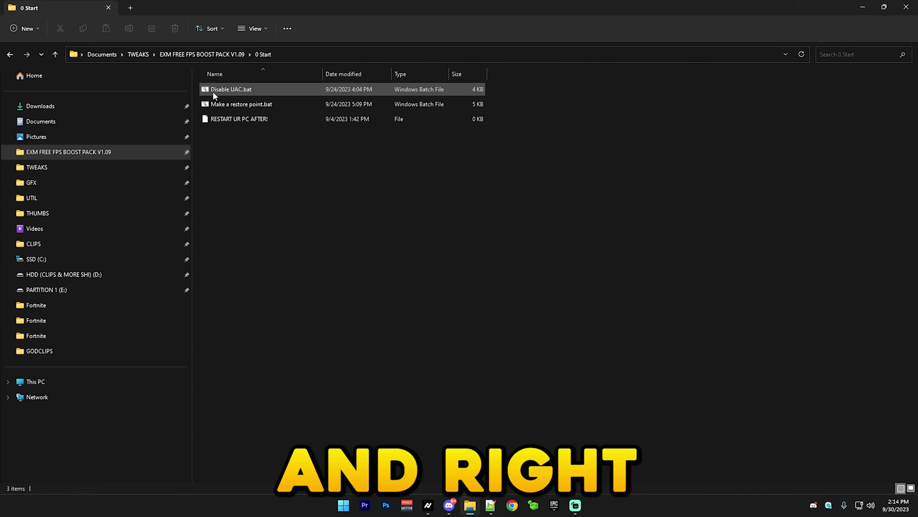
pyautogui.rightClick(217, 95)
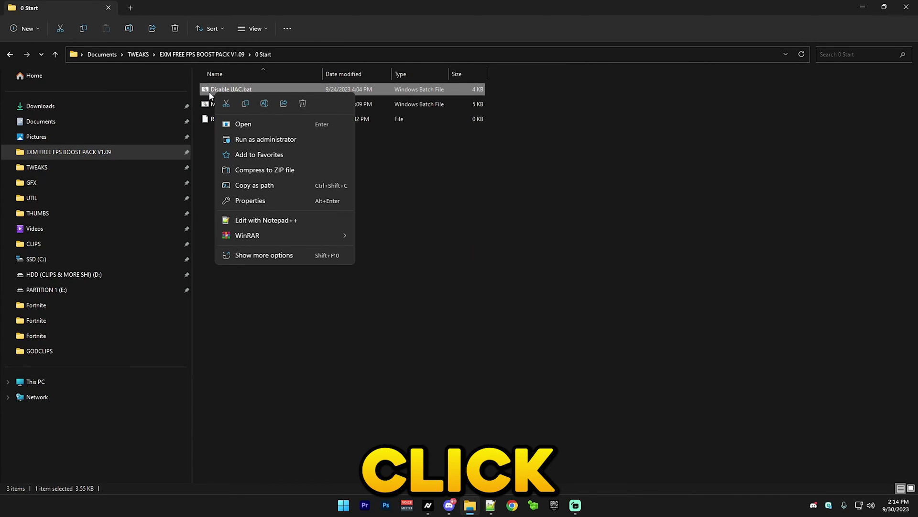
pyautogui.click(254, 139)
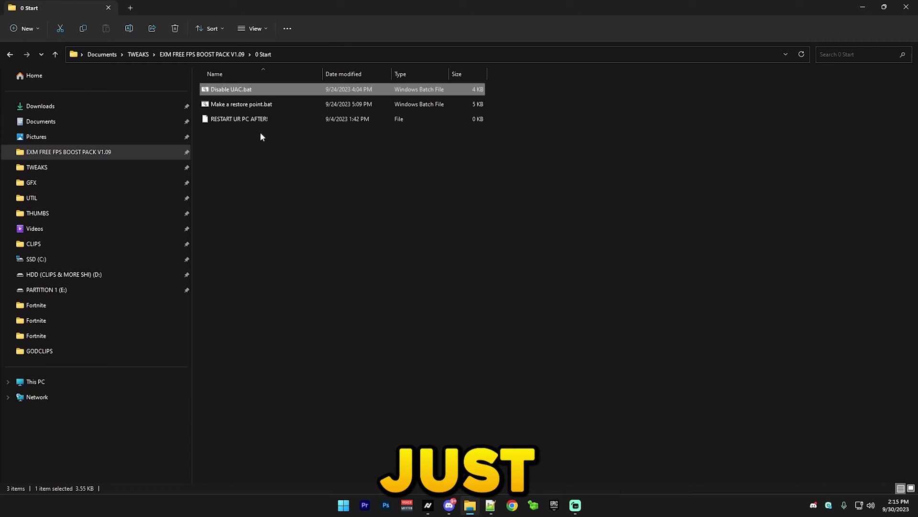
pyautogui.click(536, 98)
pyautogui.press('Return')
pyautogui.press('Return')
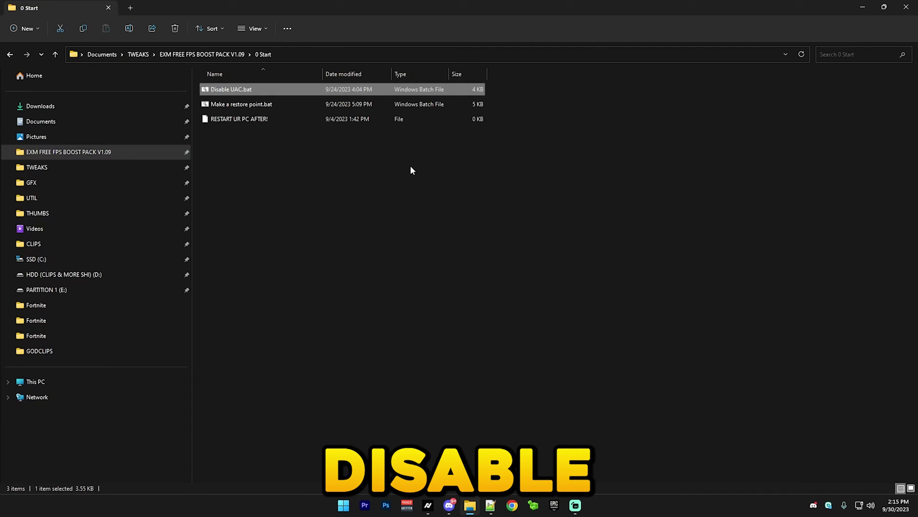
# Run Make a restore point.bat as administrator to create a system restore point
pyautogui.rightClick(212, 105)
pyautogui.click(254, 154)
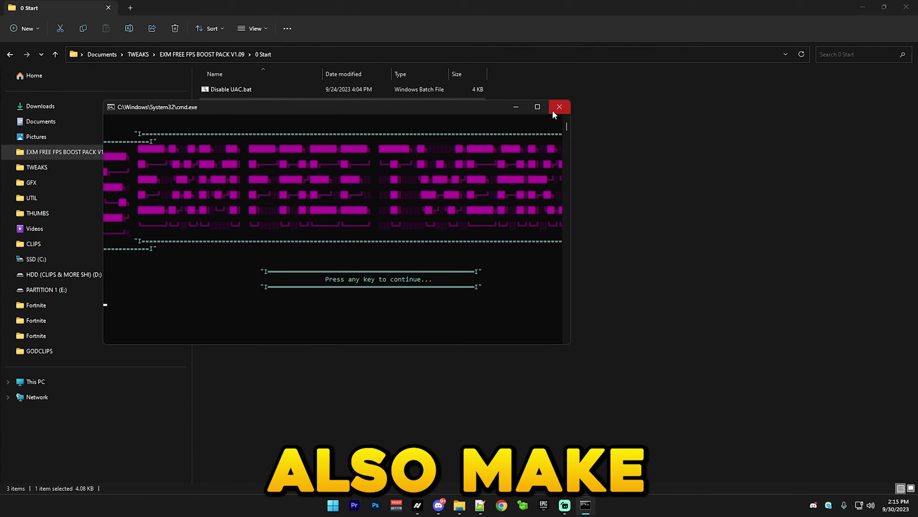
pyautogui.click(538, 104)
pyautogui.press('Return')
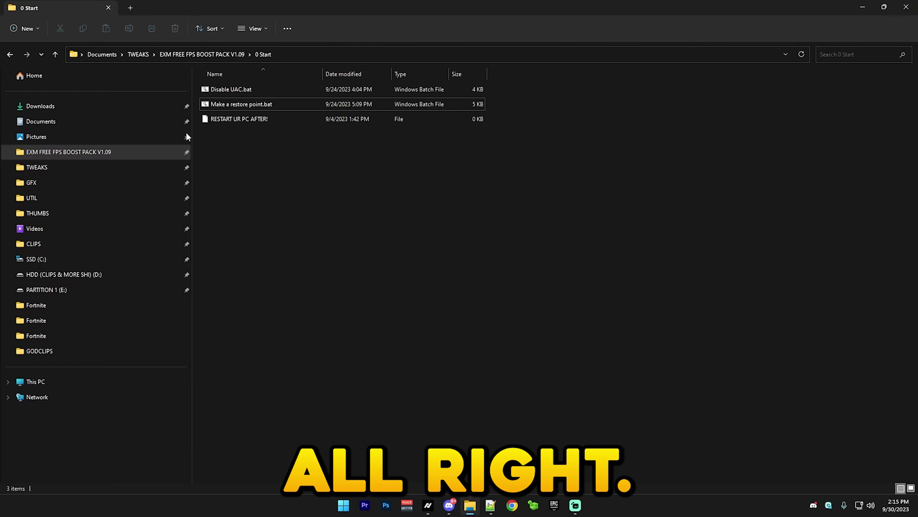
pyautogui.moveTo(318, 224); pyautogui.dragTo(249, 114)
pyautogui.moveTo(301, 215); pyautogui.dragTo(236, 130)
# Open the 1 Gpu folder to show its AMD and NVIDIA subfolders
pyautogui.click(10, 54)
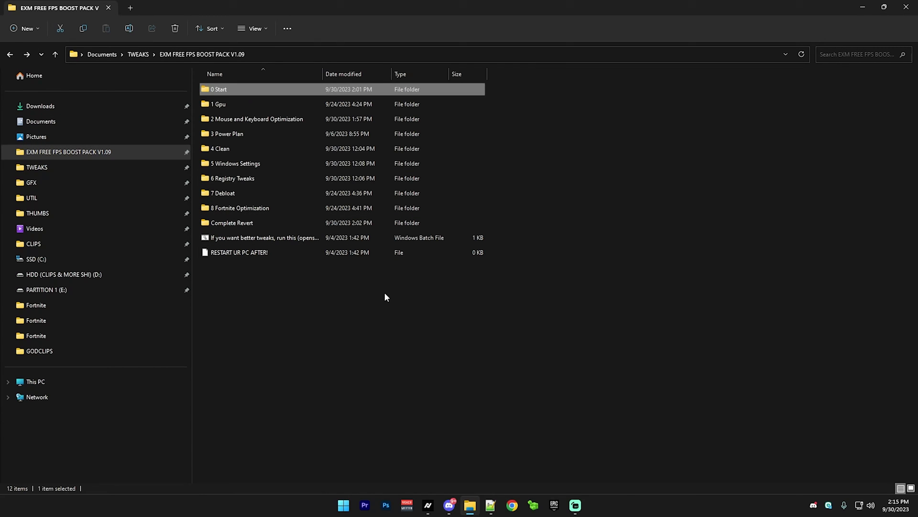
pyautogui.moveTo(341, 425); pyautogui.dragTo(223, 117)
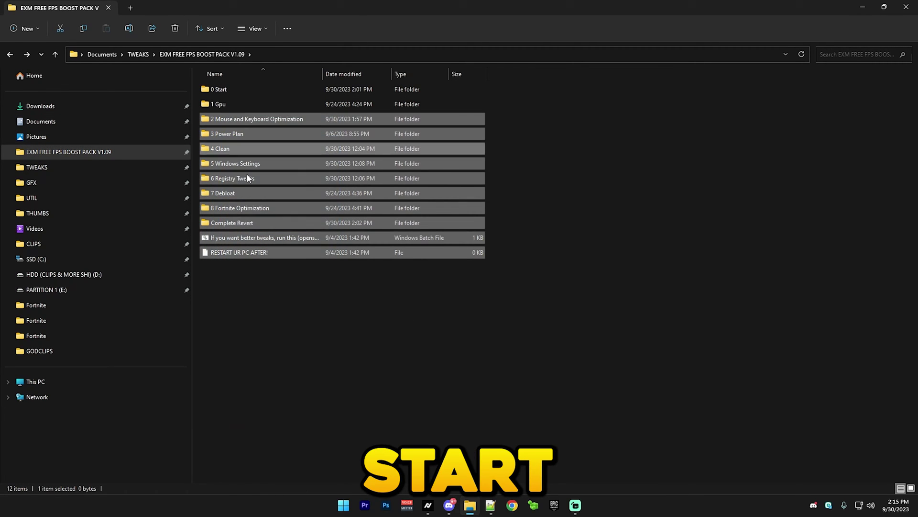
pyautogui.click(205, 108)
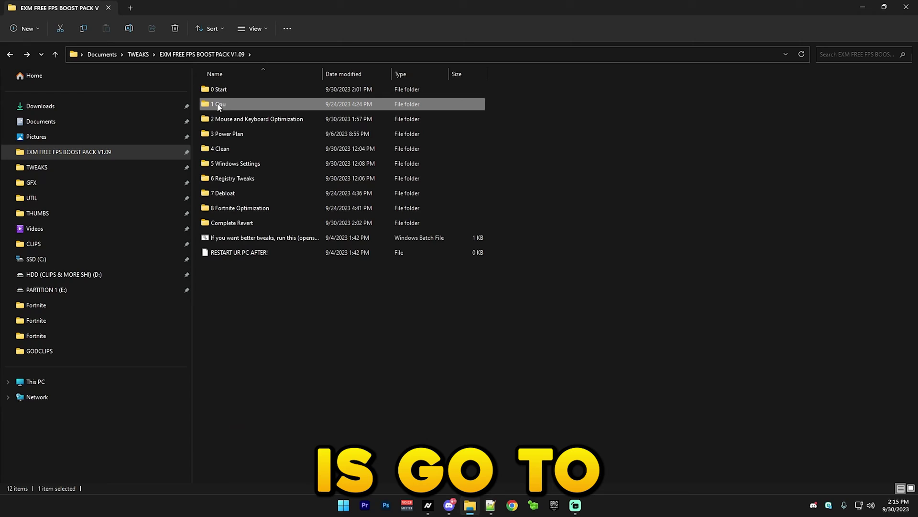
pyautogui.doubleClick(218, 106)
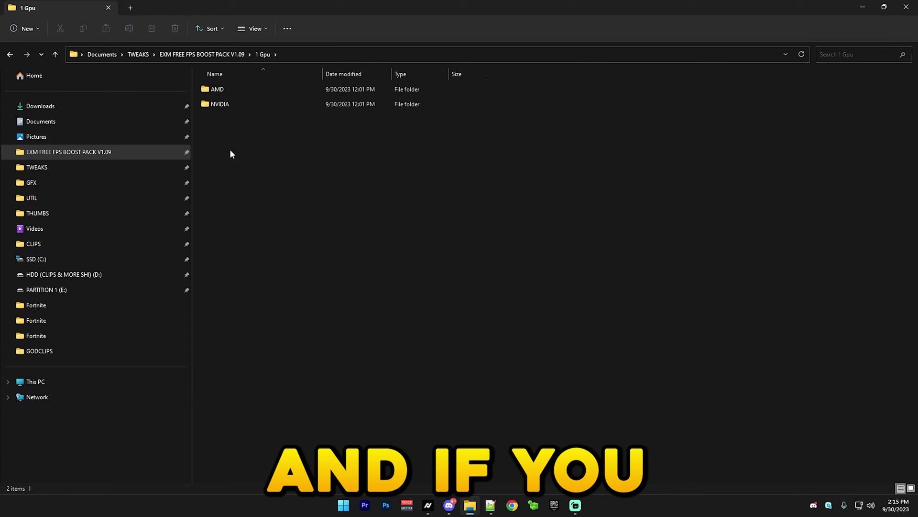
pyautogui.moveTo(239, 151); pyautogui.dragTo(209, 87)
pyautogui.click(383, 172)
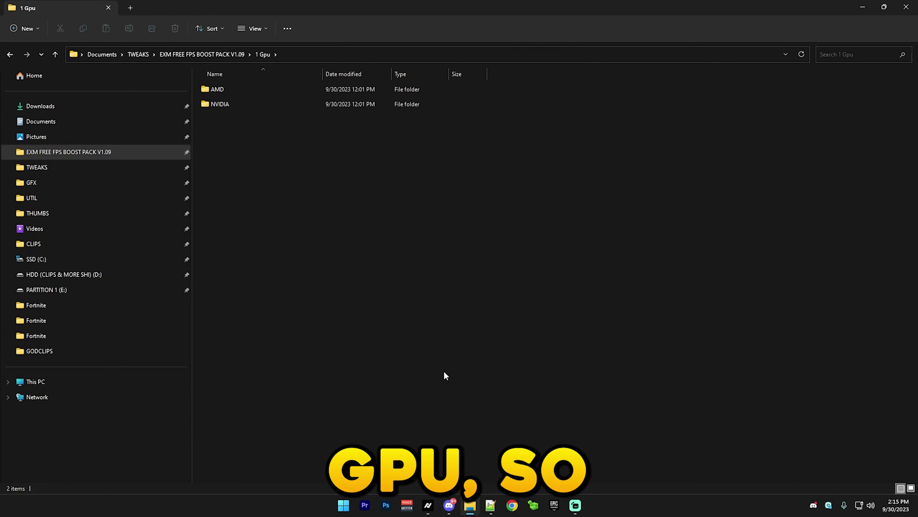
# Check Task Manager's Performance tab to identify the GPU as an NVIDIA RTX 3080
pyautogui.click(337, 509)
pyautogui.write('task')
pyautogui.click(332, 242)
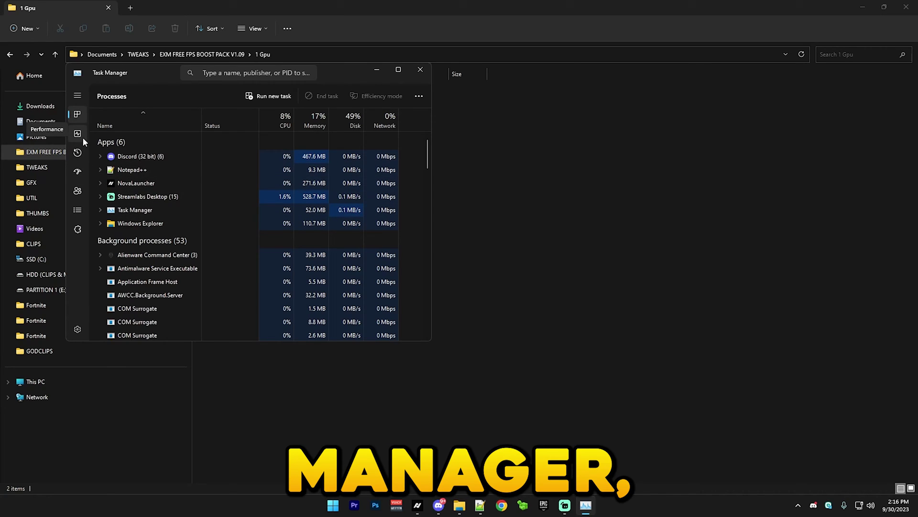
pyautogui.click(78, 134)
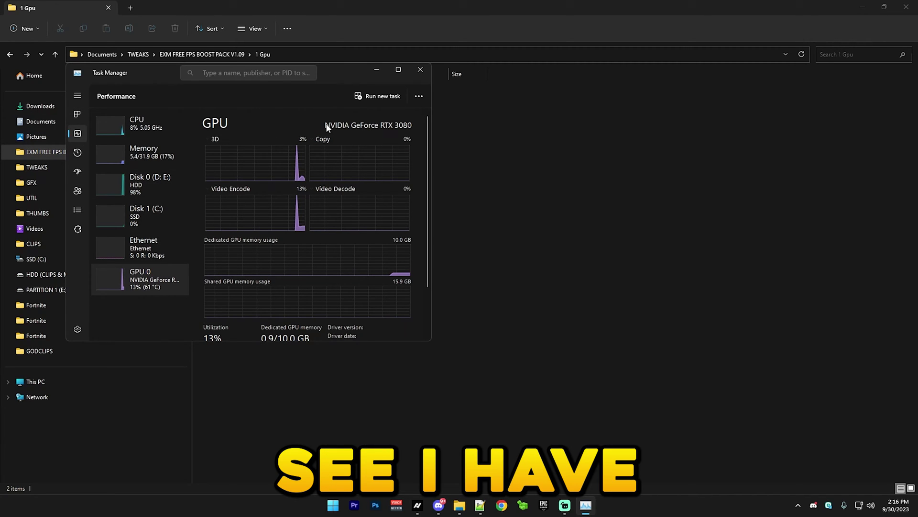
# Close Task Manager, open the AMD folder and run Disable Timer Coalescing.bat as administrator
pyautogui.click(421, 70)
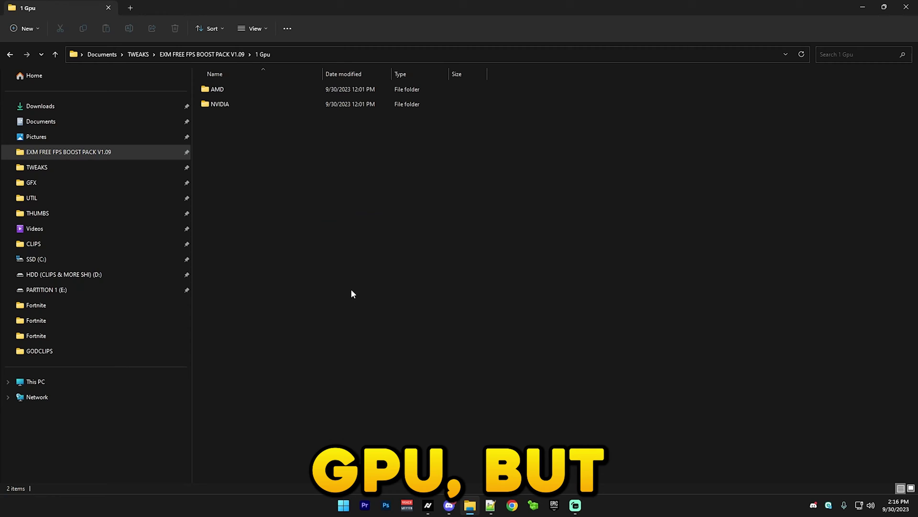
pyautogui.doubleClick(235, 89)
pyautogui.moveTo(318, 256); pyautogui.dragTo(223, 92)
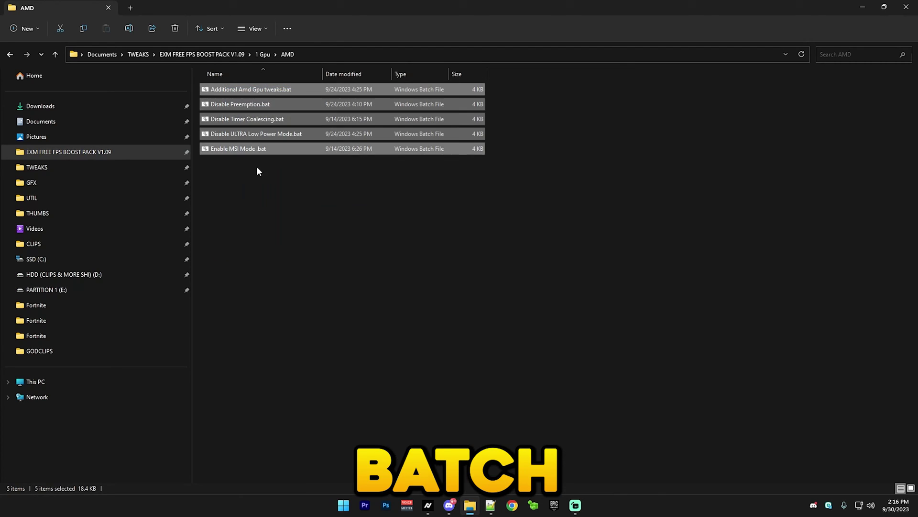
pyautogui.click(244, 120)
pyautogui.rightClick(244, 120)
pyautogui.click(274, 137)
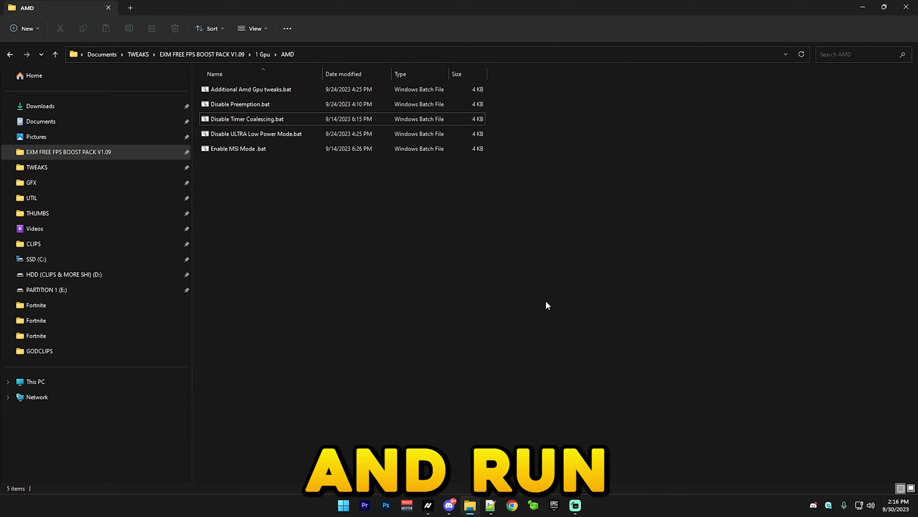
pyautogui.moveTo(340, 241); pyautogui.dragTo(207, 89)
pyautogui.click(381, 258)
pyautogui.moveTo(398, 265); pyautogui.dragTo(222, 72)
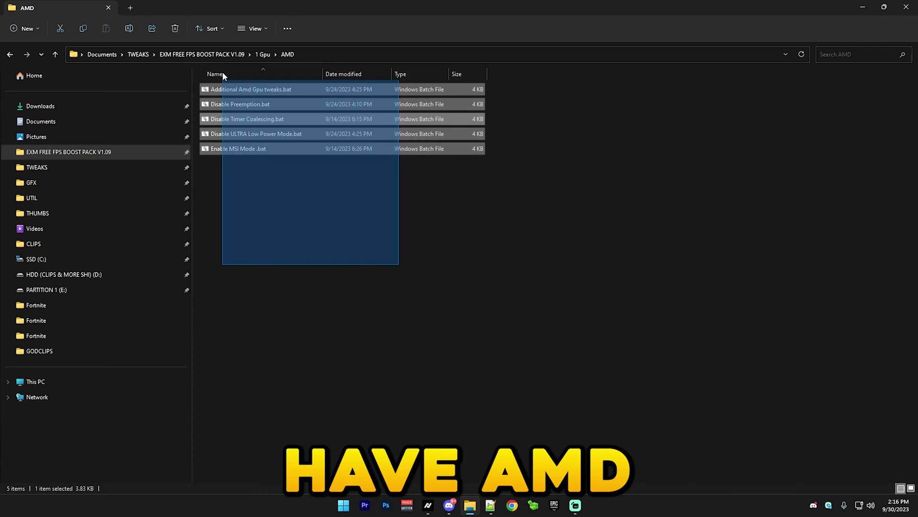
# In the NVIDIA folder, run the profile inspector tweak as administrator and confirm the profile import
pyautogui.click(10, 54)
pyautogui.doubleClick(225, 106)
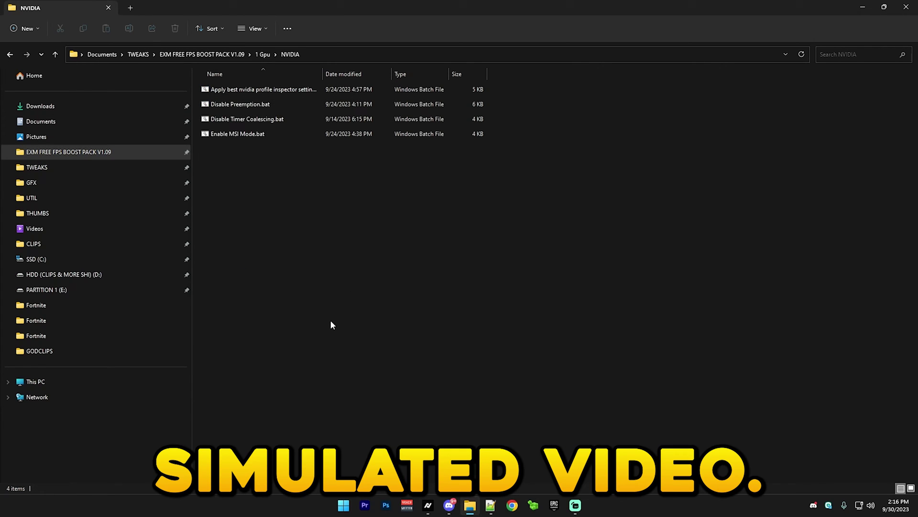
pyautogui.rightClick(234, 120)
pyautogui.click(259, 136)
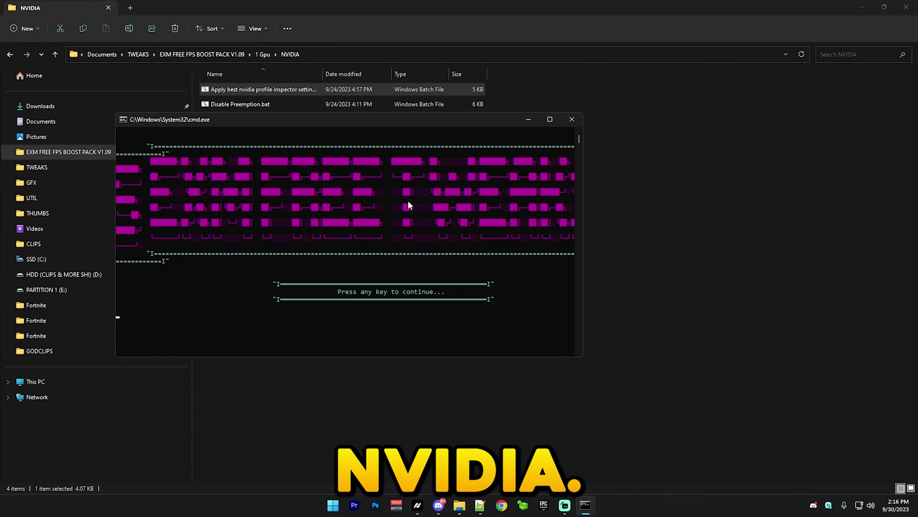
pyautogui.click(549, 120)
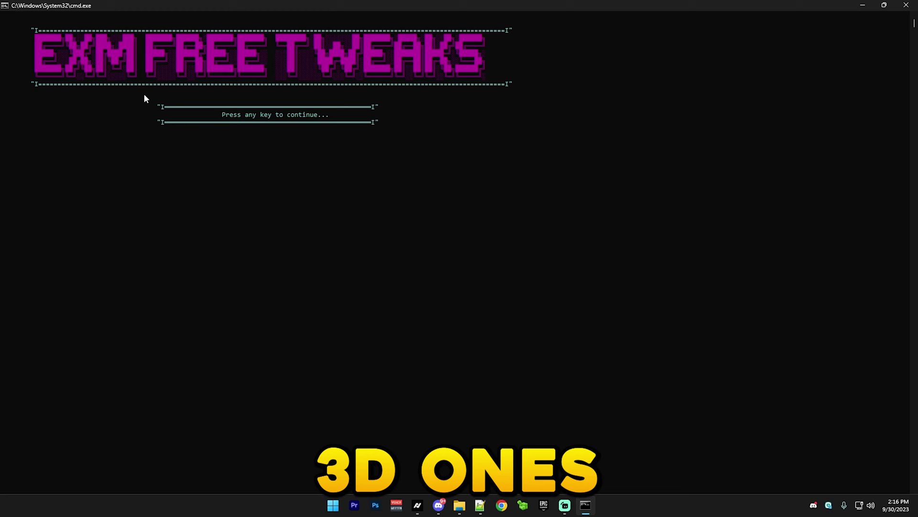
pyautogui.press('Return')
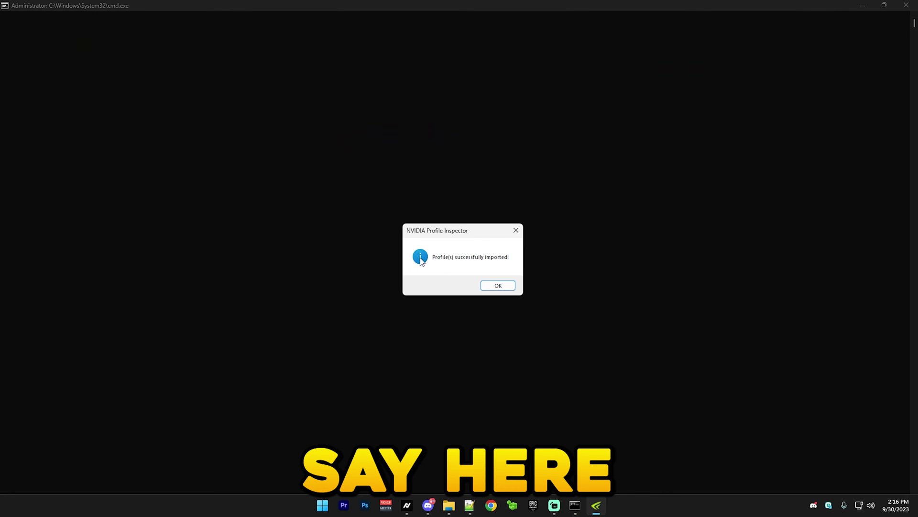
pyautogui.click(497, 286)
pyautogui.press('Return')
# Run Disable Preemption, Disable Timer Coalescing and Enable MSI Mode as administrator, then return to the pack folder
pyautogui.rightClick(220, 106)
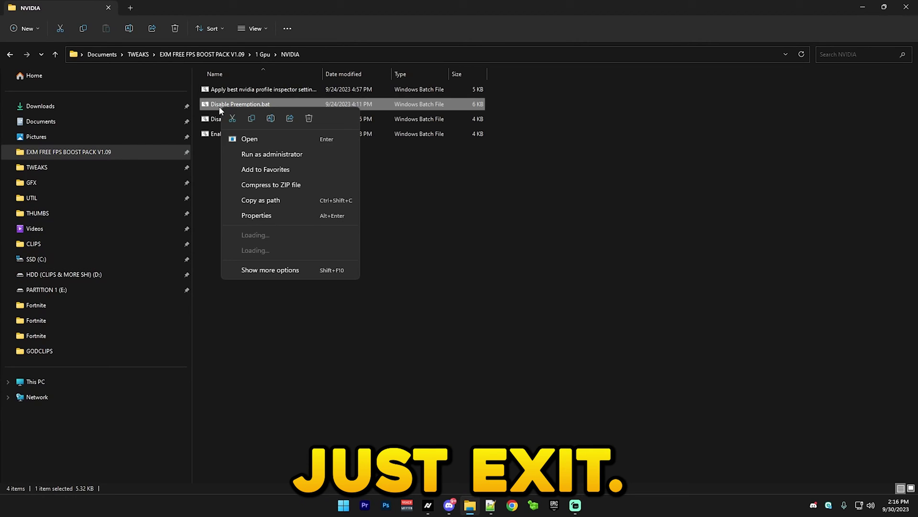
pyautogui.click(237, 152)
pyautogui.press('Return')
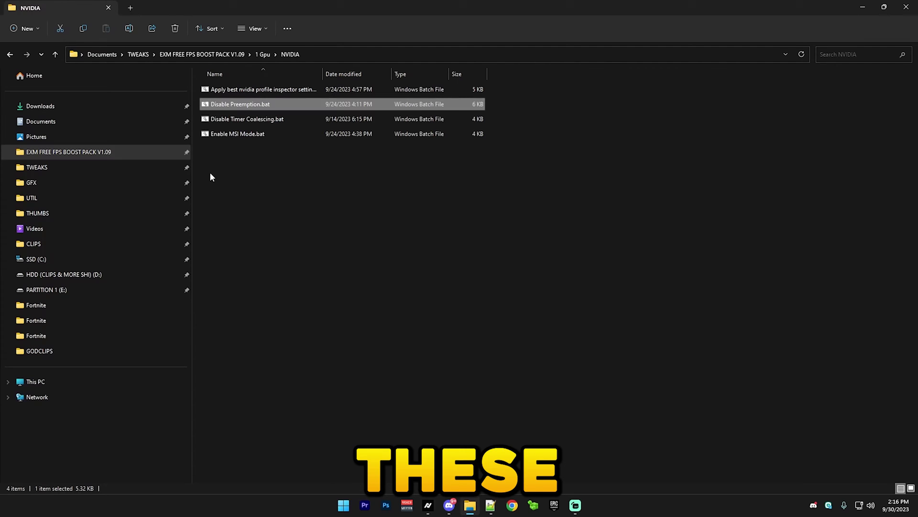
pyautogui.rightClick(225, 119)
pyautogui.click(251, 167)
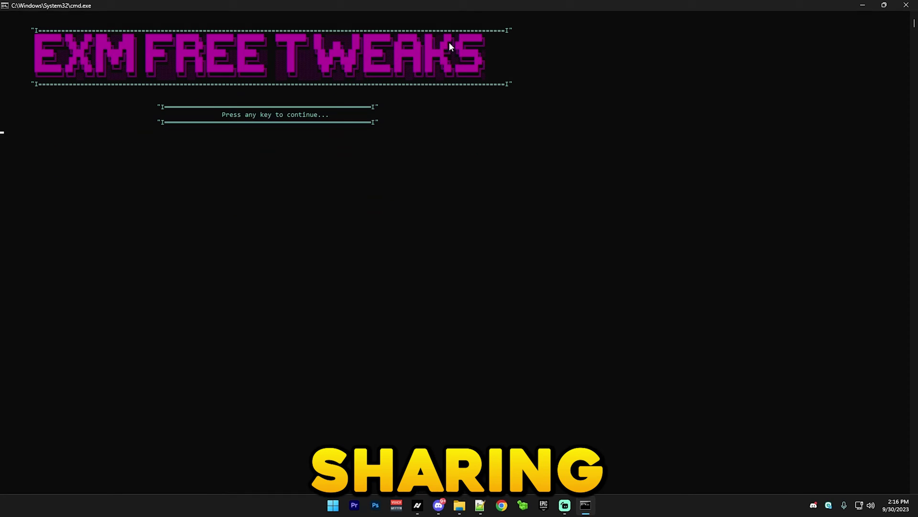
pyautogui.press('Return')
pyautogui.rightClick(220, 134)
pyautogui.click(249, 177)
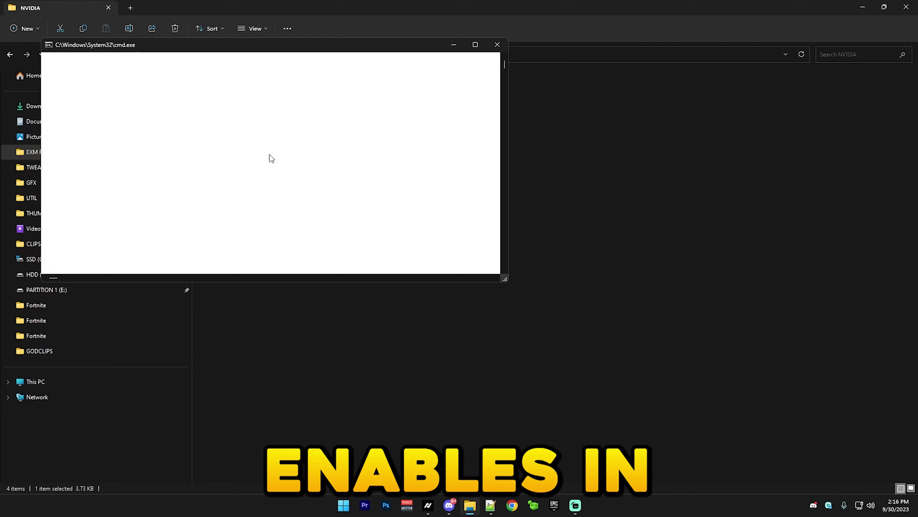
pyautogui.click(476, 44)
pyautogui.press('Return')
pyautogui.hotkey('alt', 'Up')
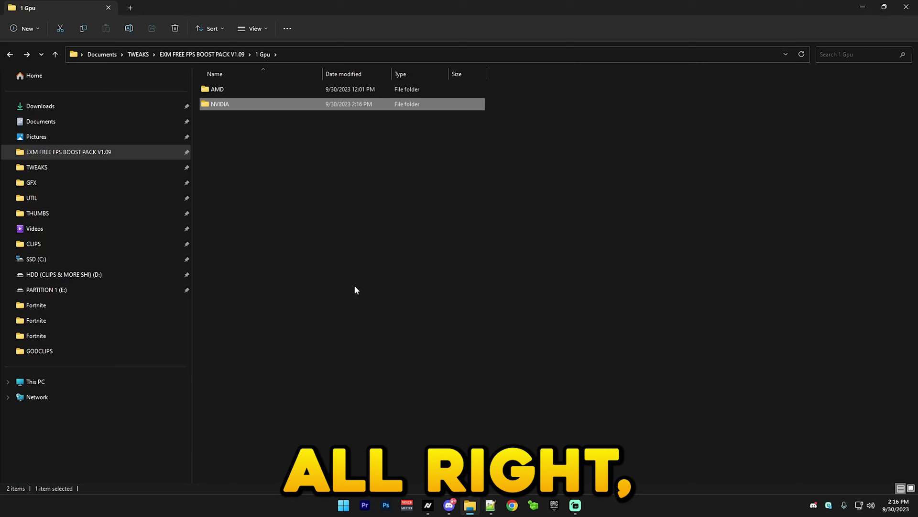
pyautogui.hotkey('alt', 'Up')
# Open the 2 Mouse and Keyboard Optimization folder with its four batch files
pyautogui.click(450, 407)
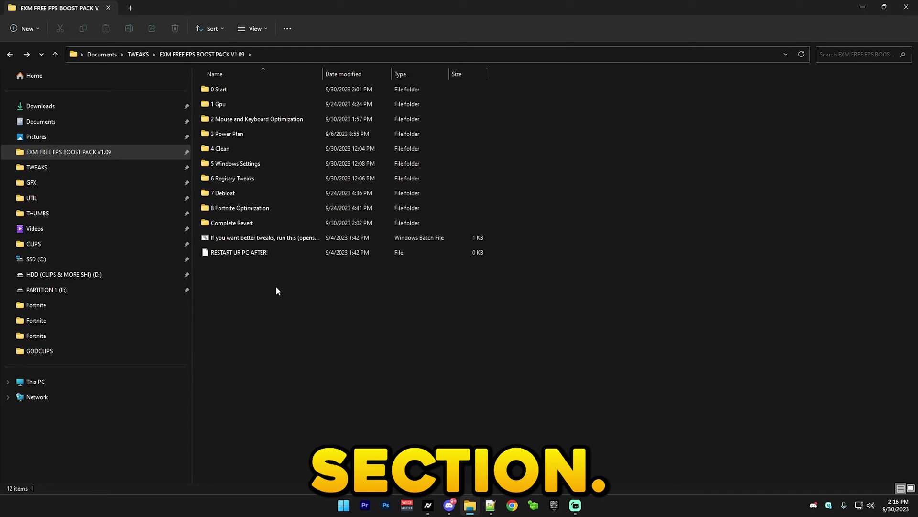
pyautogui.click(242, 123)
pyautogui.doubleClick(242, 124)
pyautogui.moveTo(279, 282); pyautogui.dragTo(228, 75)
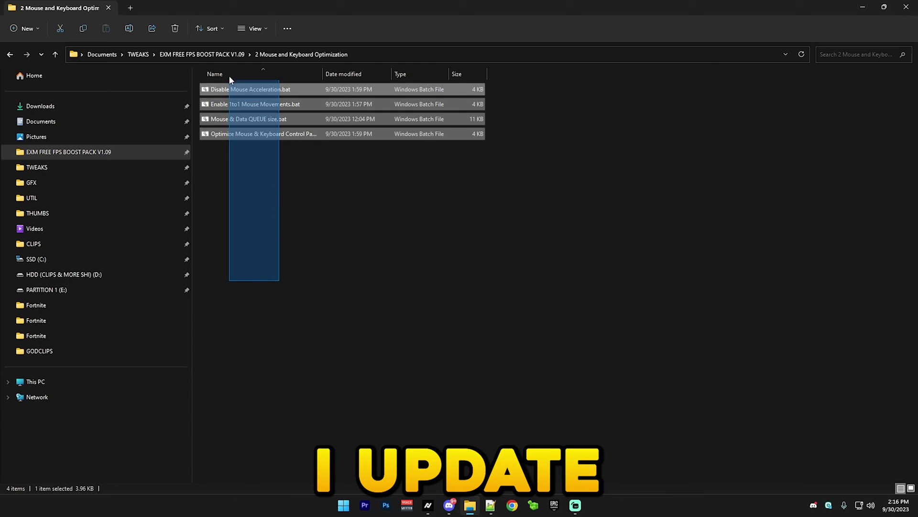
pyautogui.click(313, 203)
# Run Disable Mouse Acceleration.bat as administrator and let the script finish
pyautogui.rightClick(225, 90)
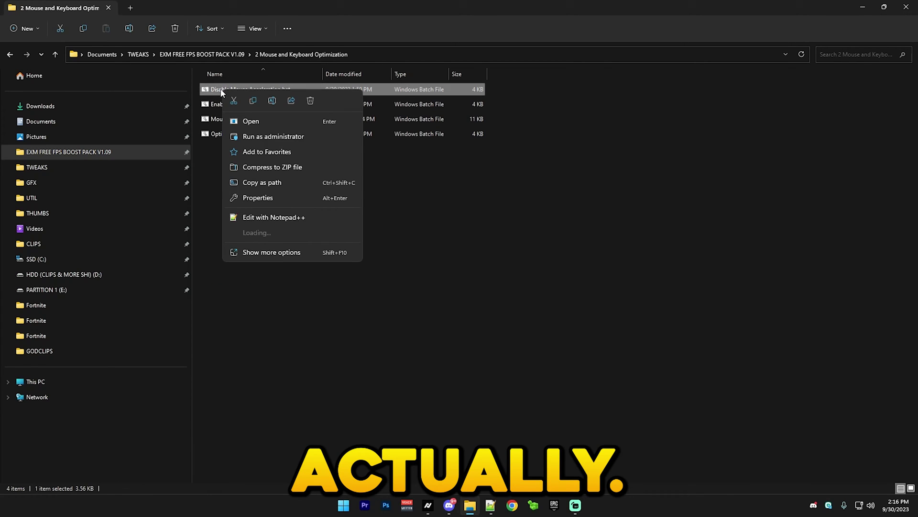
pyautogui.click(249, 137)
pyautogui.click(488, 57)
pyautogui.press('space')
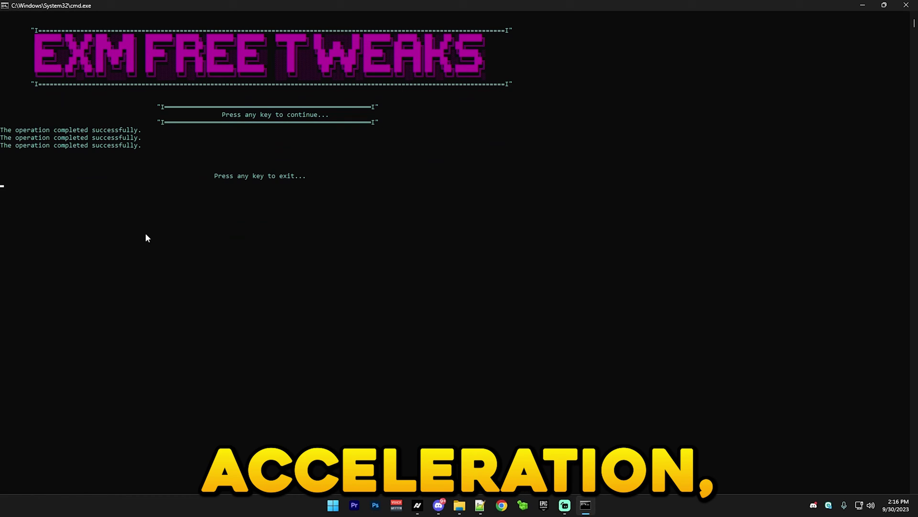
pyautogui.press('space')
pyautogui.click(290, 162)
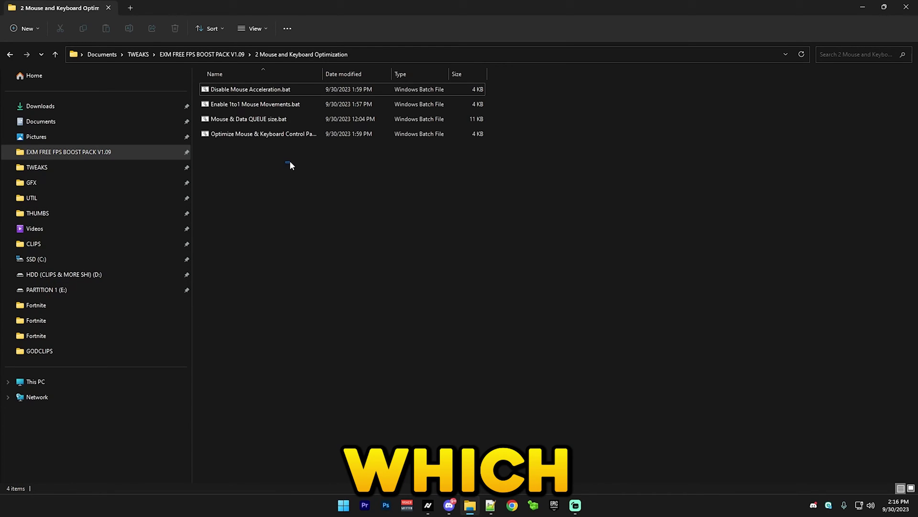
pyautogui.click(236, 109)
pyautogui.click(387, 311)
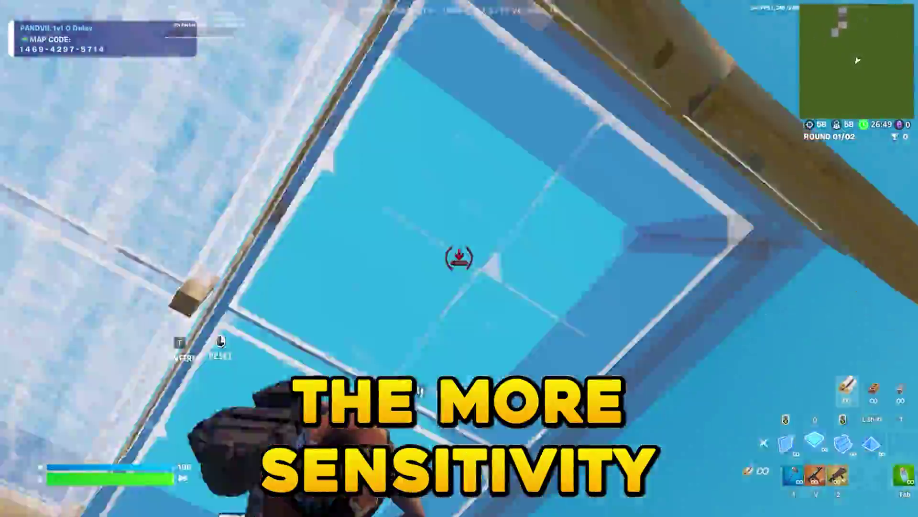
pyautogui.click(459, 258)
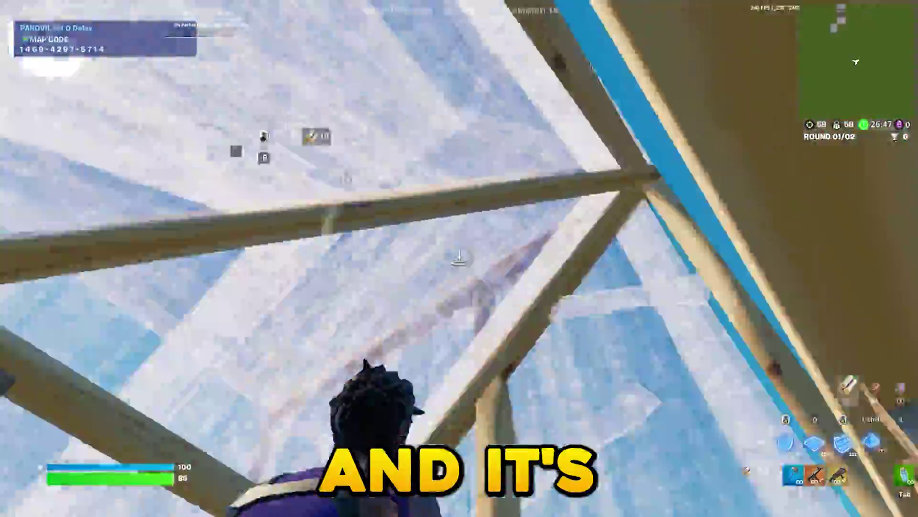
pyautogui.click(459, 258)
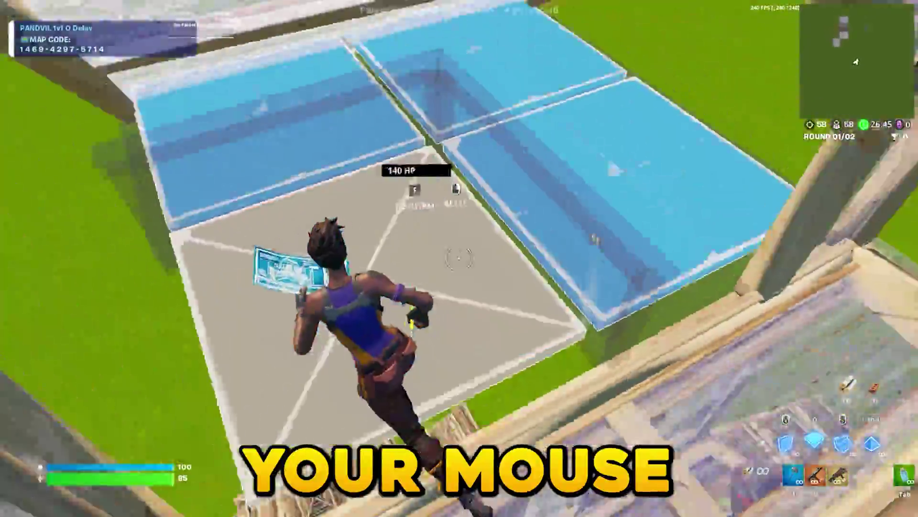
pyautogui.click(459, 258)
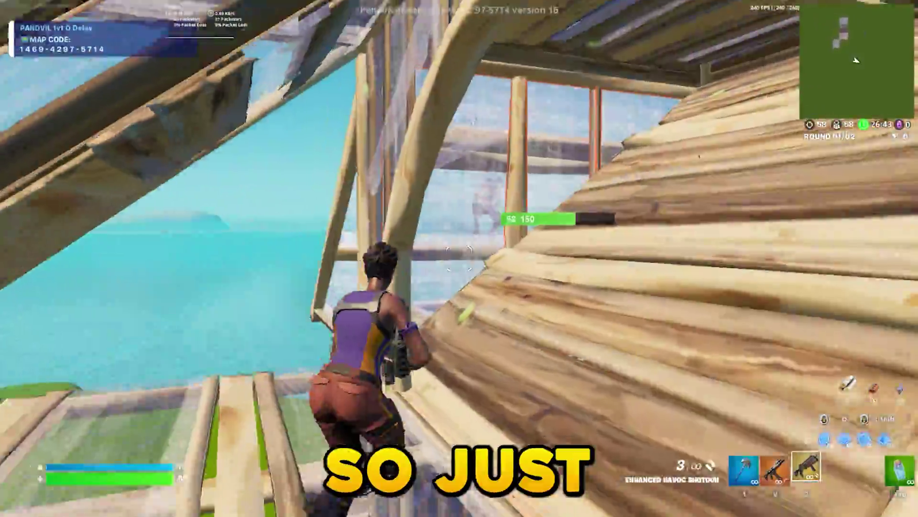
pyautogui.click(459, 258)
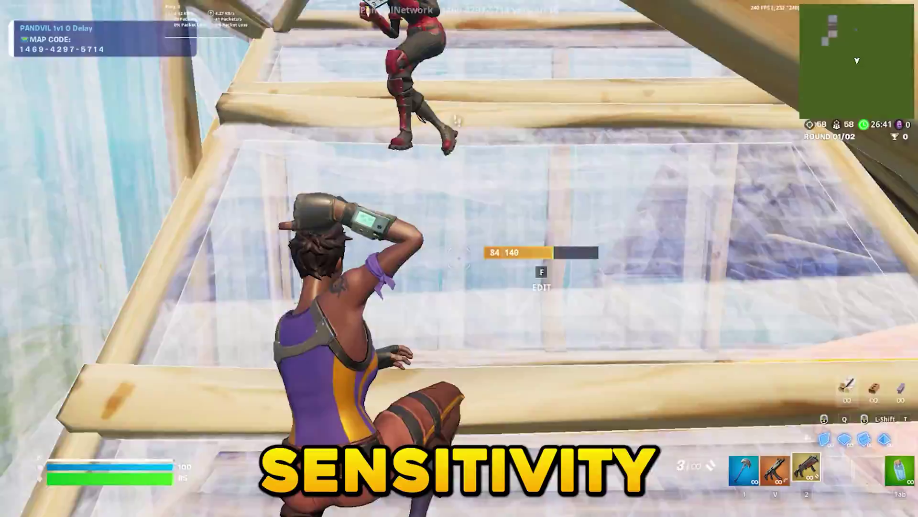
pyautogui.click(459, 258)
pyautogui.press('f')
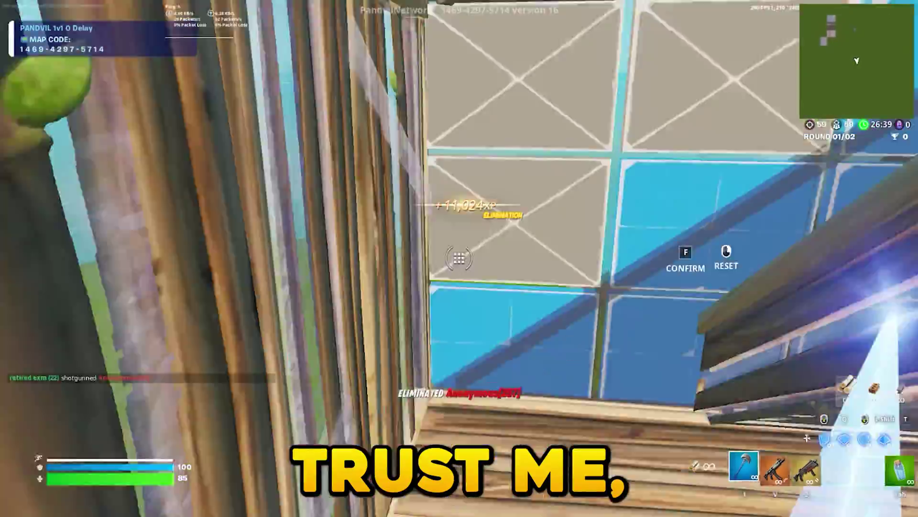
pyautogui.press('f')
pyautogui.click(459, 258)
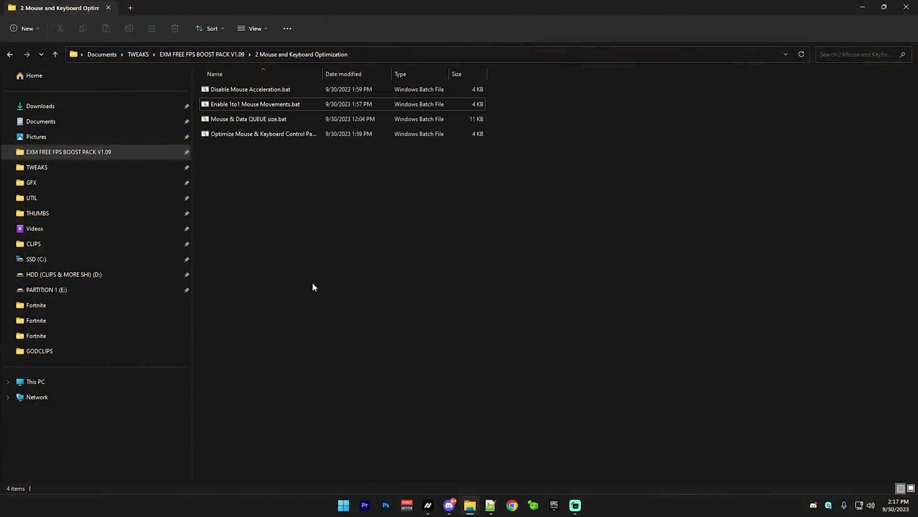
# Run Enable 1to1 Mouse Movements.bat as administrator and let it continue
pyautogui.rightClick(230, 106)
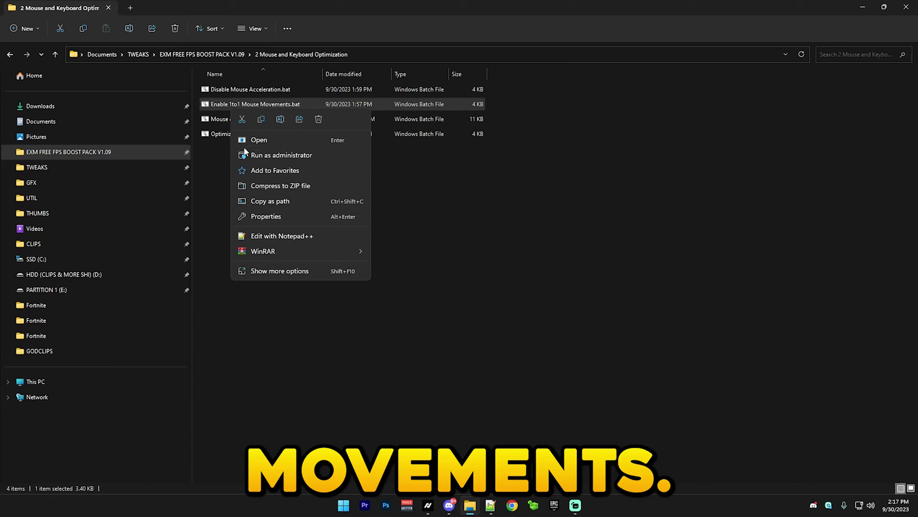
pyautogui.click(282, 155)
pyautogui.press('Return')
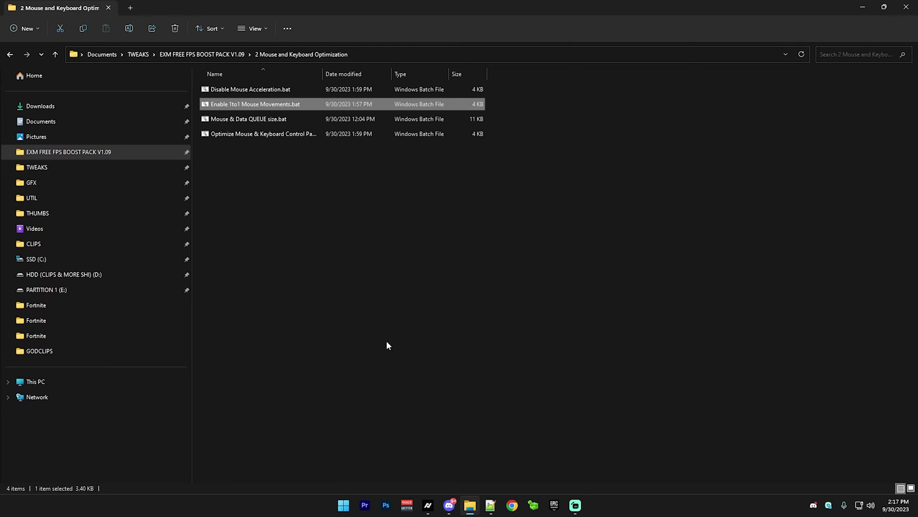
pyautogui.click(386, 340)
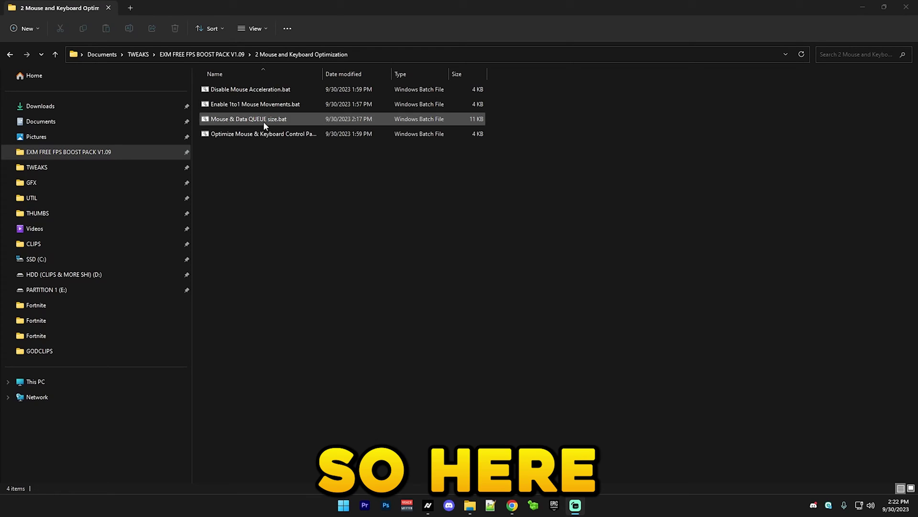
# Launch Mouse & Data QUEUE size.bat and advance to its queue size options
pyautogui.click(242, 122)
pyautogui.doubleClick(241, 122)
pyautogui.click(470, 46)
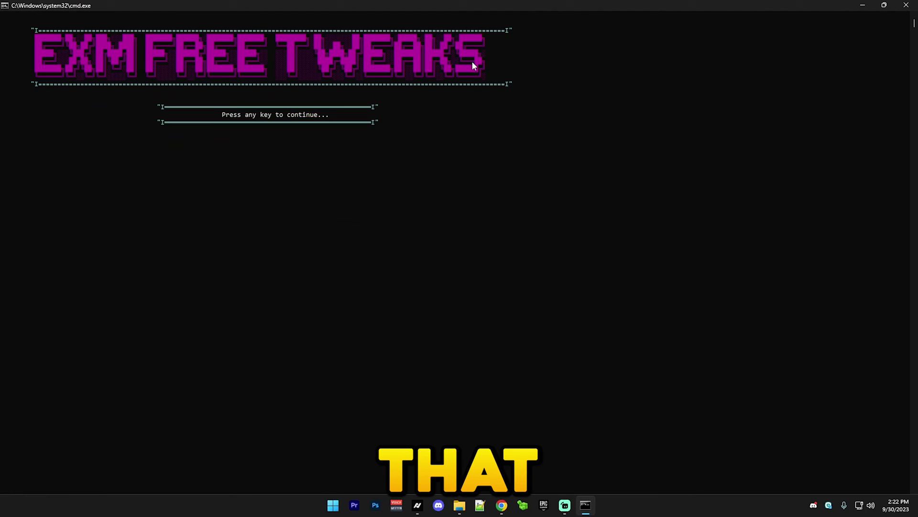
pyautogui.press('Return')
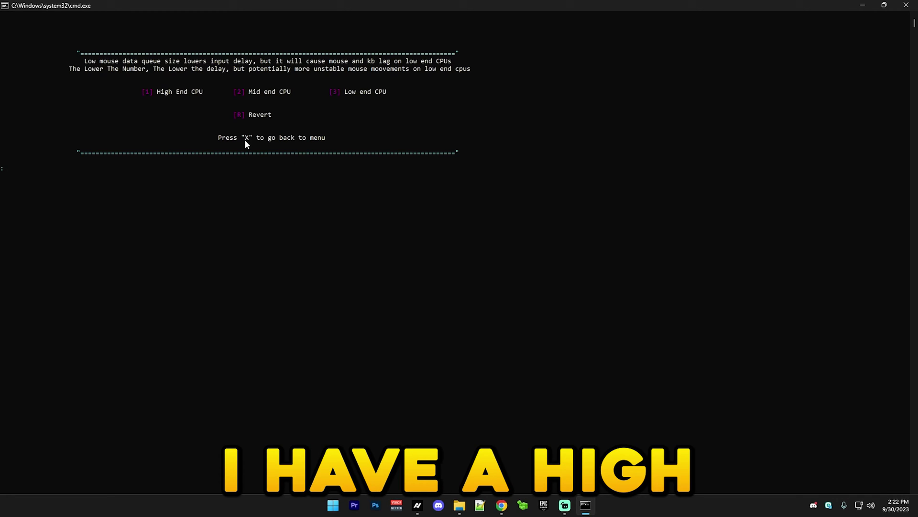
# Enter 1 to apply the High End CPU queue size, then run the mouse optimization file as administrator
pyautogui.write('1')
pyautogui.press('Return')
pyautogui.press('Return')
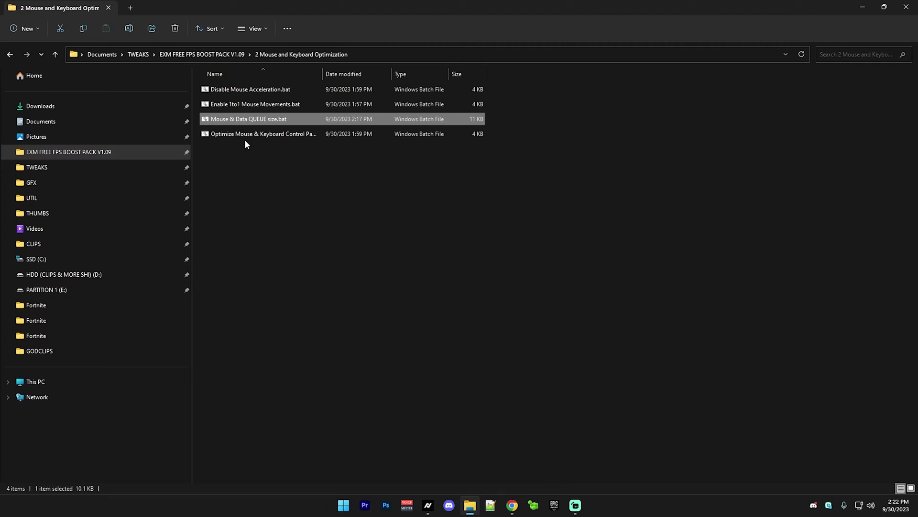
pyautogui.rightClick(204, 138)
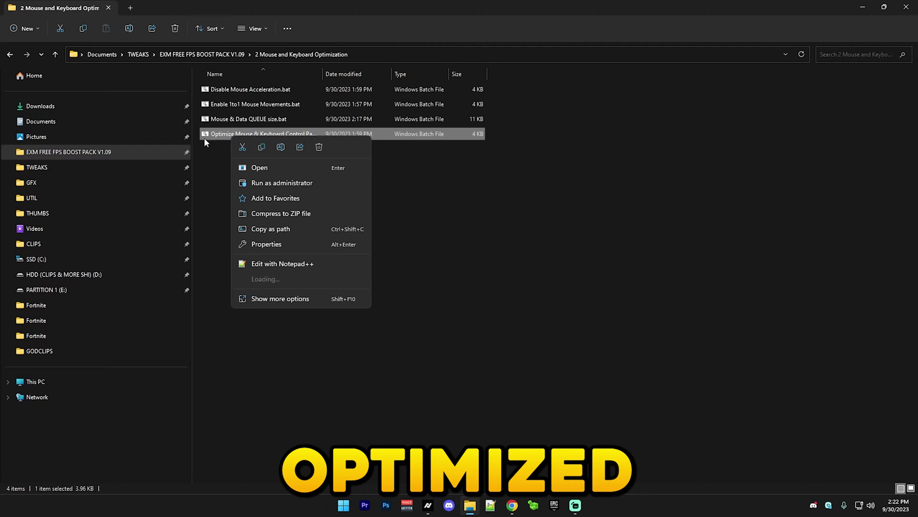
pyautogui.click(275, 184)
pyautogui.click(328, 239)
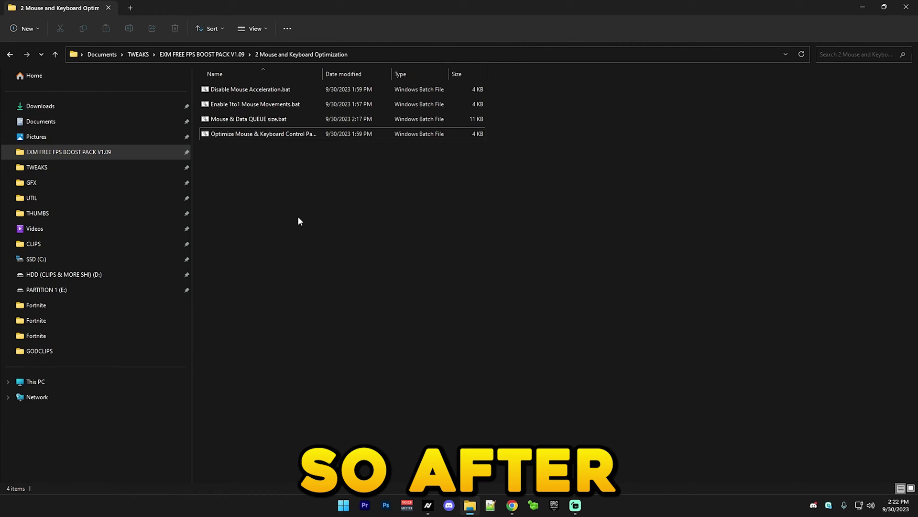
# Run the Optimize Mouse & Keyboard batch file to completion and return to the pack's main folder
pyautogui.doubleClick(273, 133)
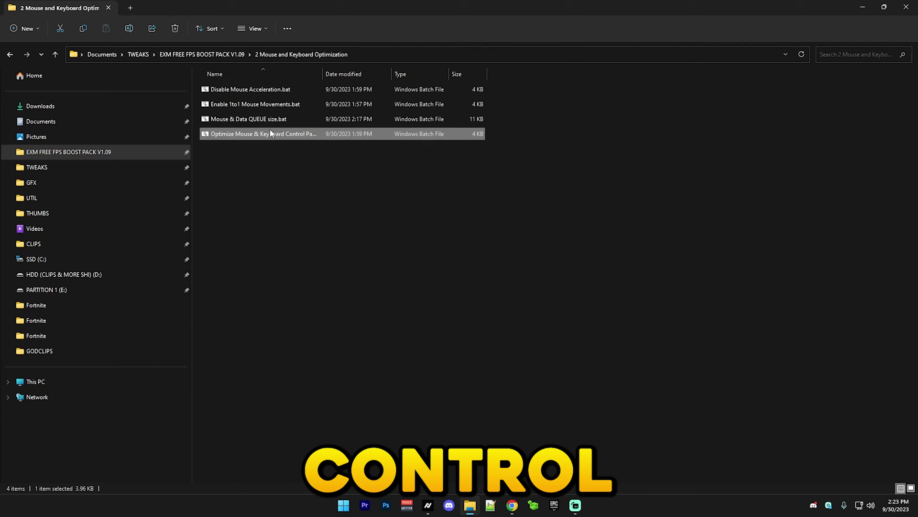
pyautogui.press('space')
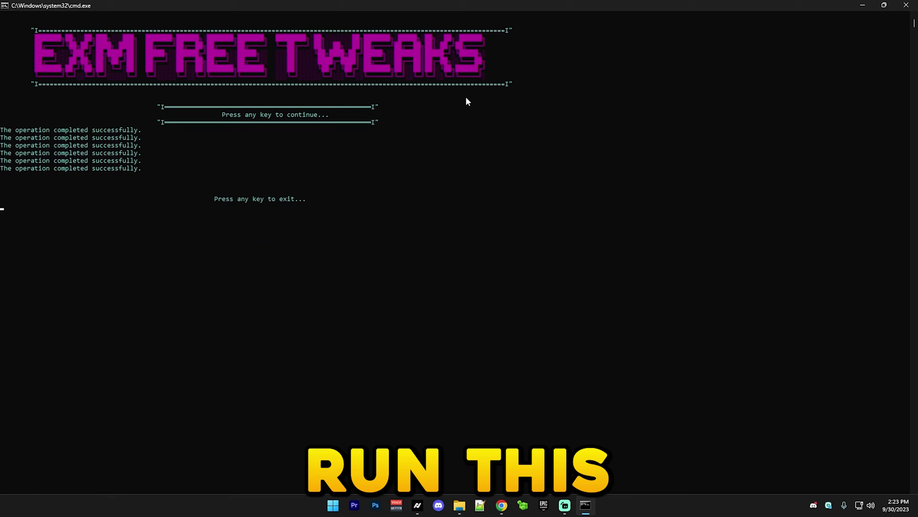
pyautogui.press('space')
pyautogui.hotkey('alt', 'Left')
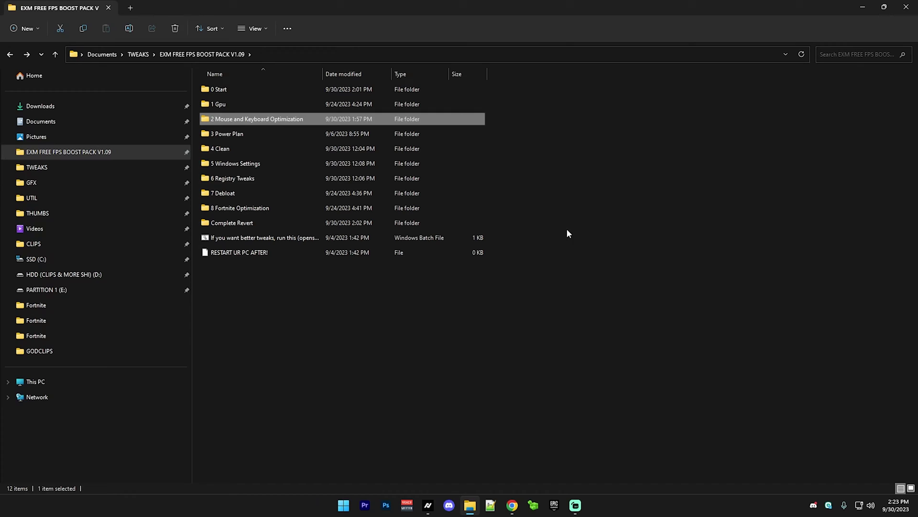
# In the 3 Power Plan folder, run Apply Exm Power Plan.bat to import the power plan
pyautogui.doubleClick(261, 134)
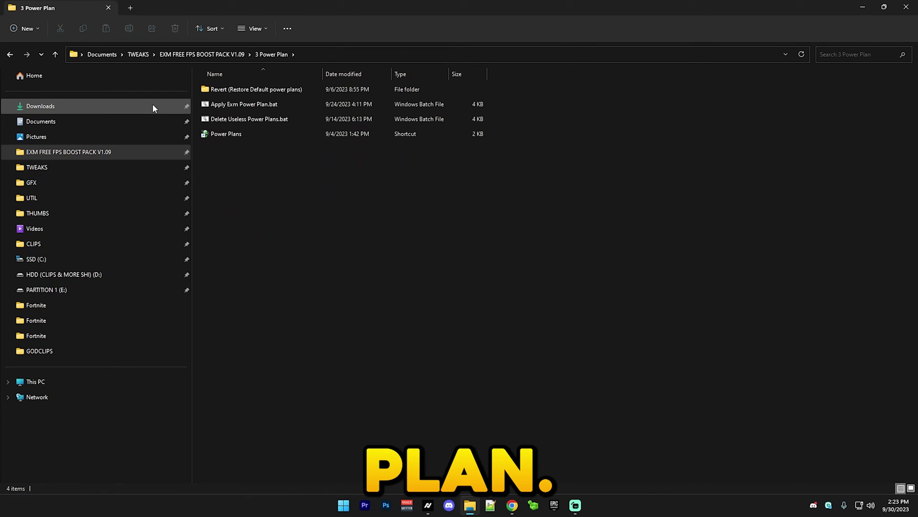
pyautogui.click(234, 104)
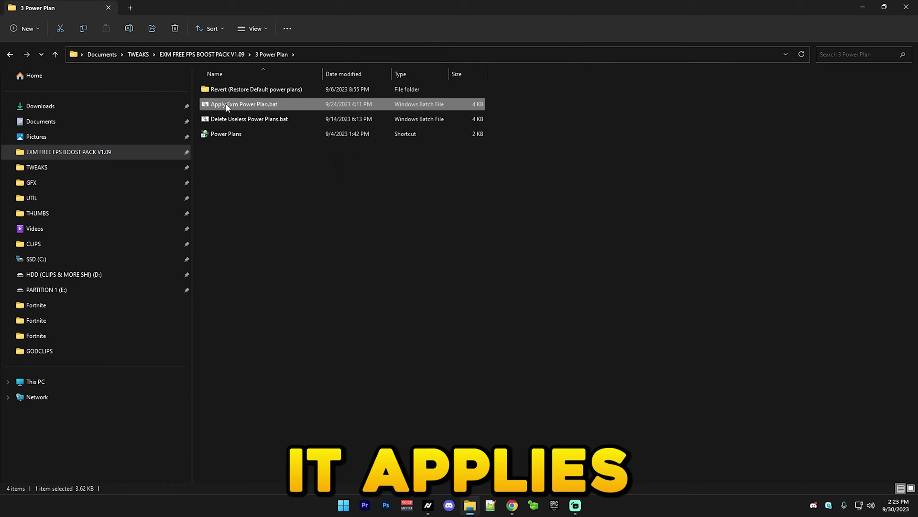
pyautogui.doubleClick(222, 111)
pyautogui.click(509, 85)
pyautogui.press('space')
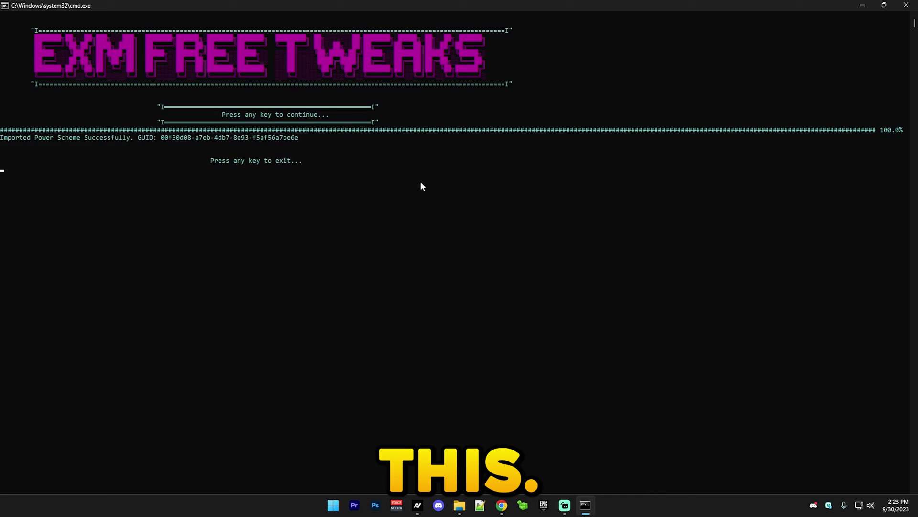
pyautogui.press('space')
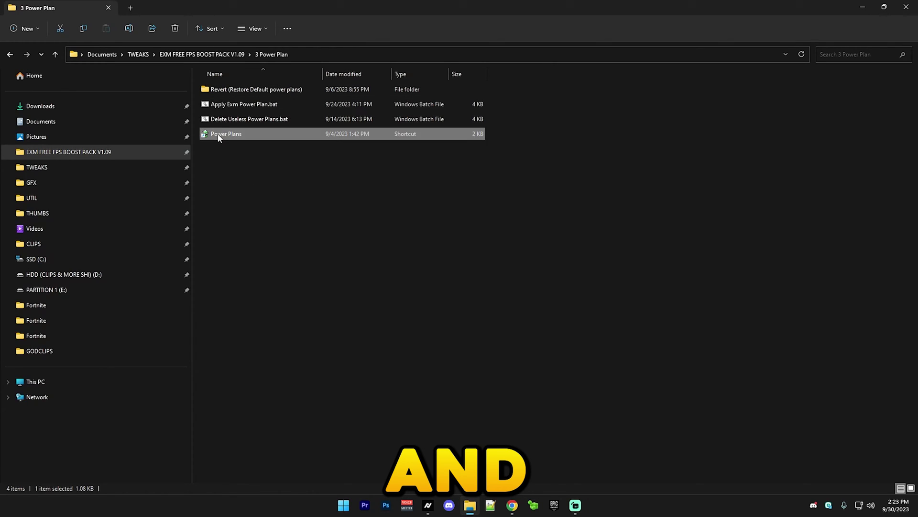
# Make Exm Free Power Plan v1 active in Power Options and delete the duplicate plans
pyautogui.doubleClick(220, 137)
pyautogui.click(312, 248)
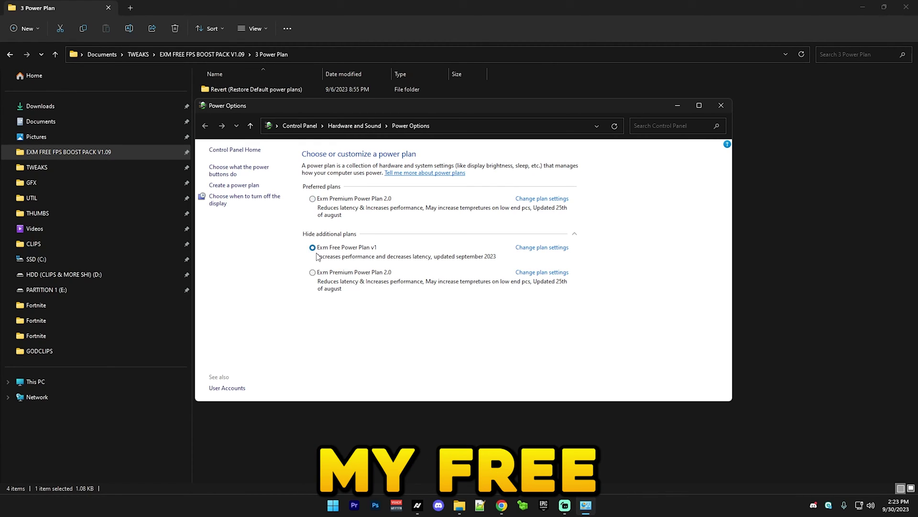
pyautogui.click(542, 271)
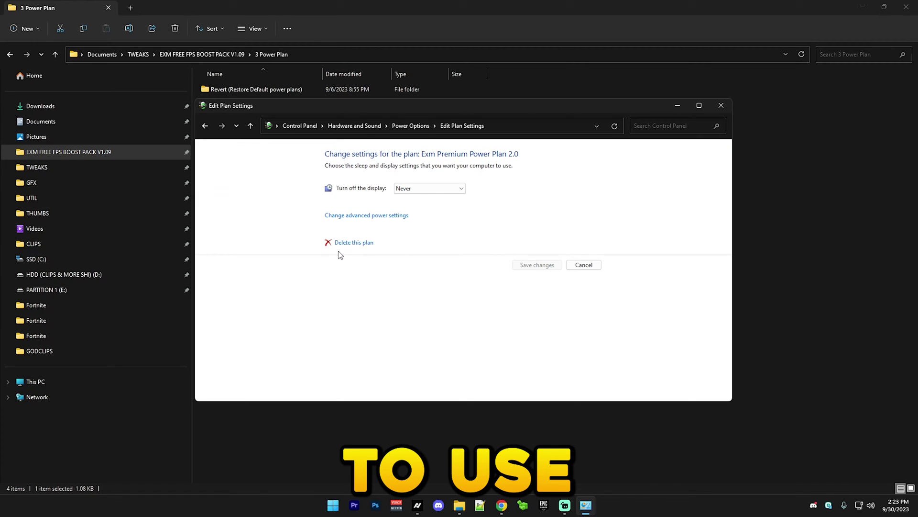
pyautogui.click(353, 242)
pyautogui.click(488, 262)
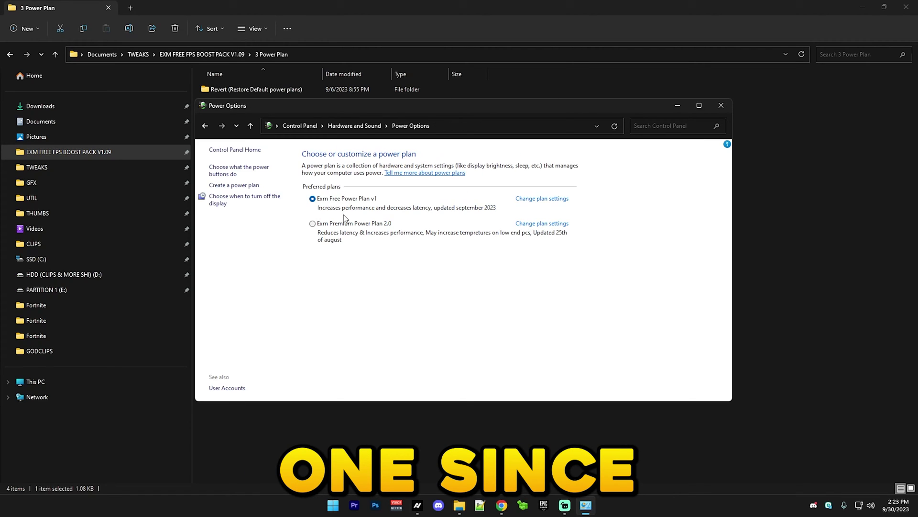
pyautogui.click(564, 199)
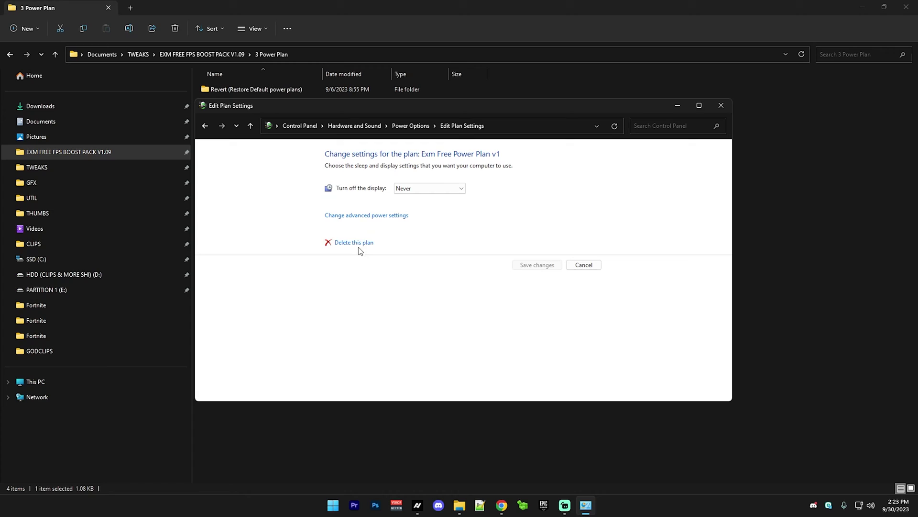
pyautogui.click(356, 243)
pyautogui.click(480, 260)
pyautogui.click(720, 105)
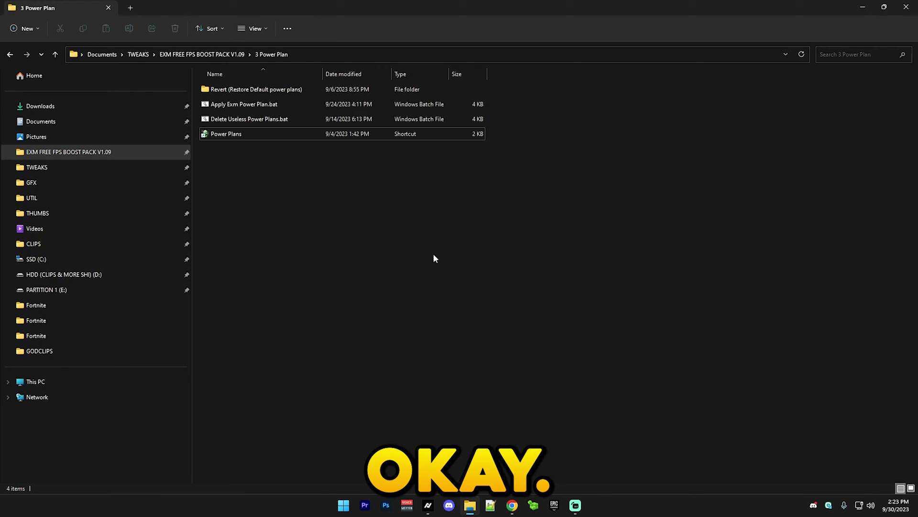
# Look at the Delete Useless Power Plans batch file without running it, then return to the pack's main folder
pyautogui.click(225, 119)
pyautogui.rightClick(214, 119)
pyautogui.press('Escape')
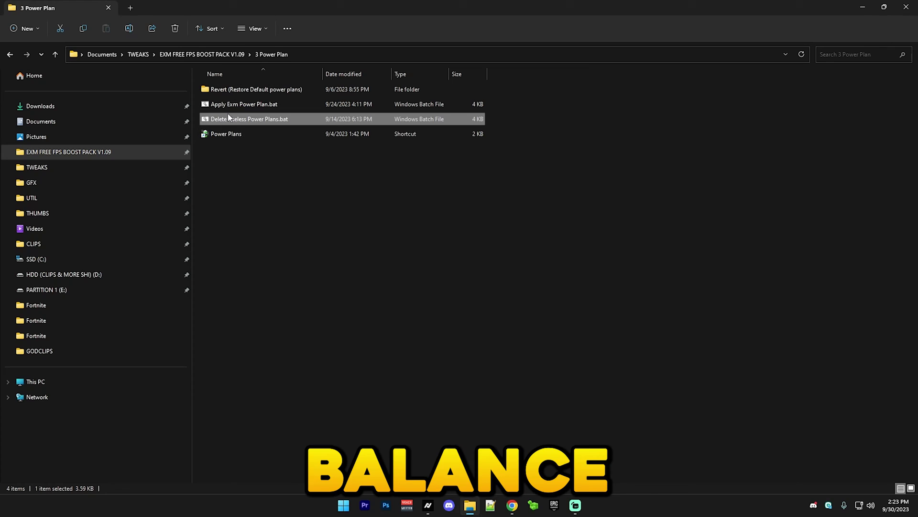
pyautogui.click(330, 188)
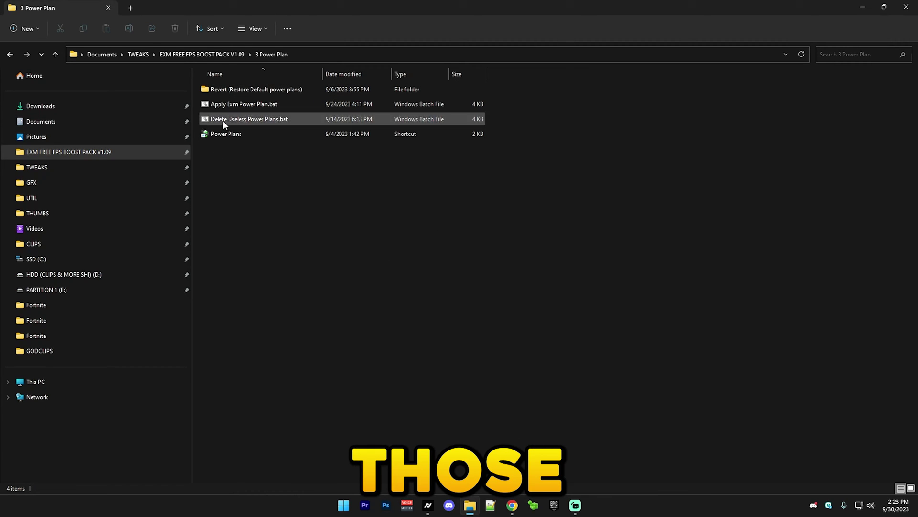
pyautogui.click(11, 54)
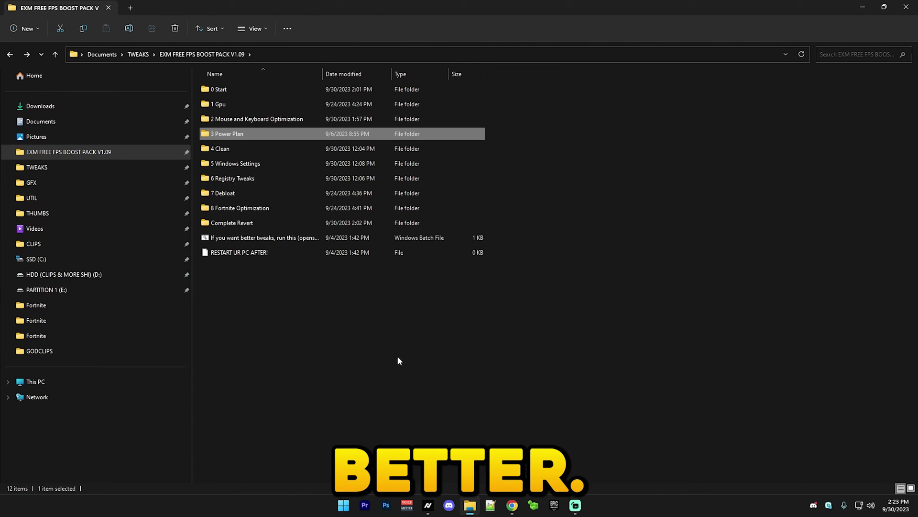
# Run Disk Clean-Up from the 4 Clean folder on drive C: and delete about 172 MB of junk files
pyautogui.doubleClick(231, 146)
pyautogui.doubleClick(216, 90)
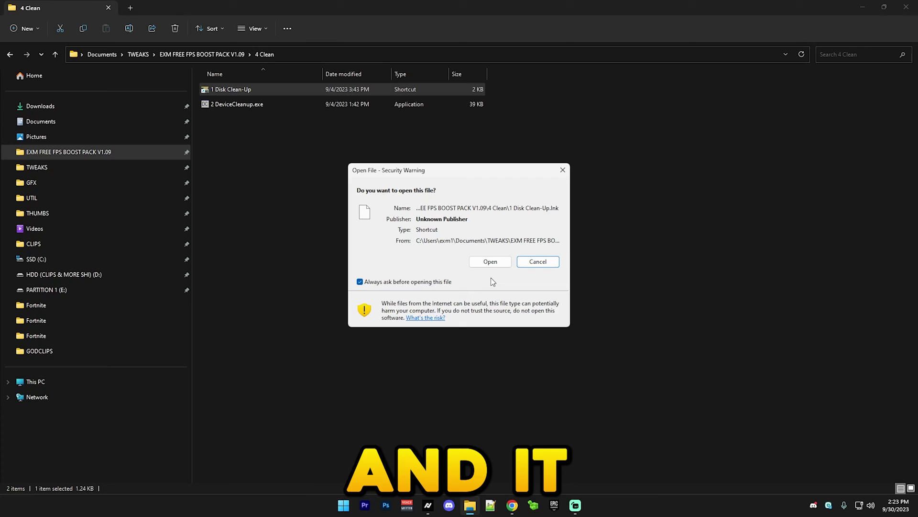
pyautogui.press('Return')
pyautogui.click(451, 270)
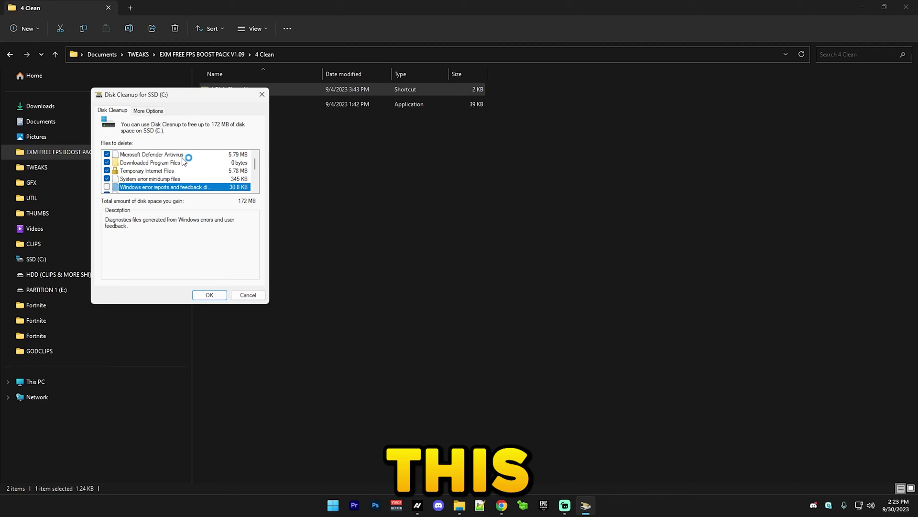
pyautogui.scroll(-3, 158, 167)
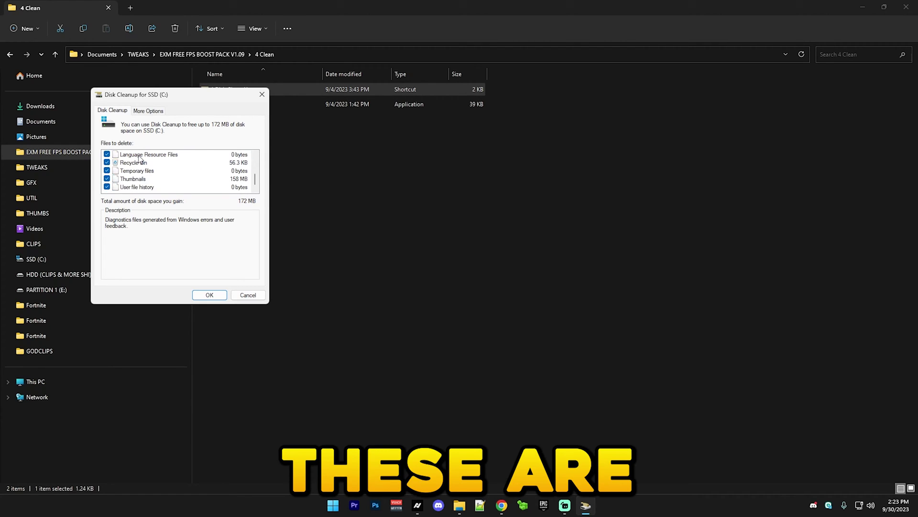
pyautogui.click(209, 294)
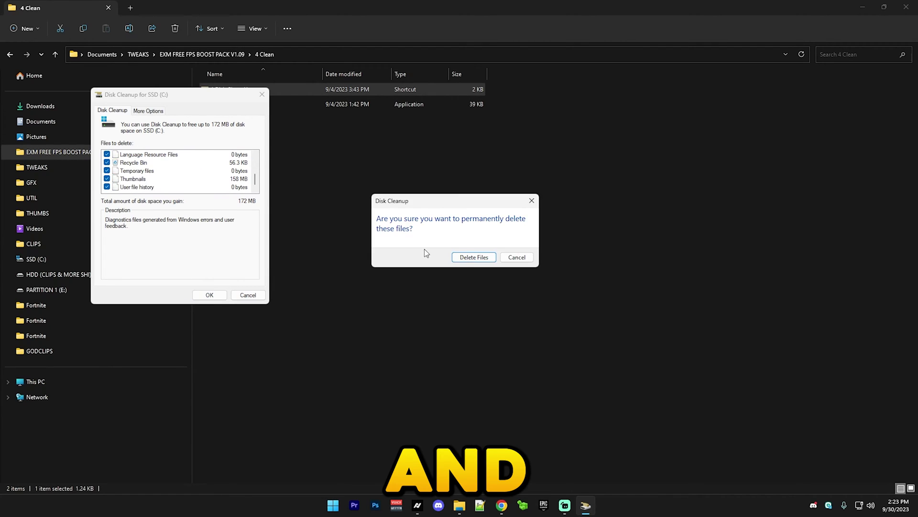
pyautogui.click(487, 257)
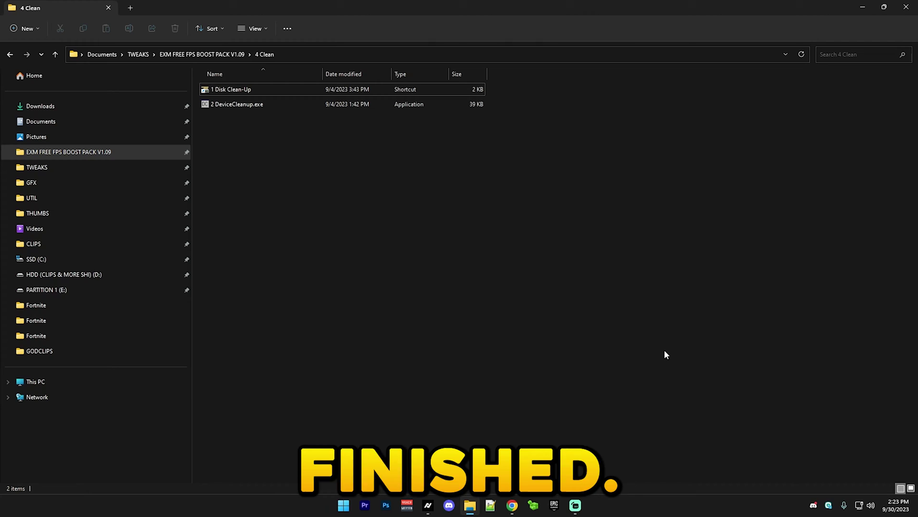
# Run DeviceCleanup.exe as administrator, remove all 23 non-present devices, and close the tool
pyautogui.rightClick(222, 106)
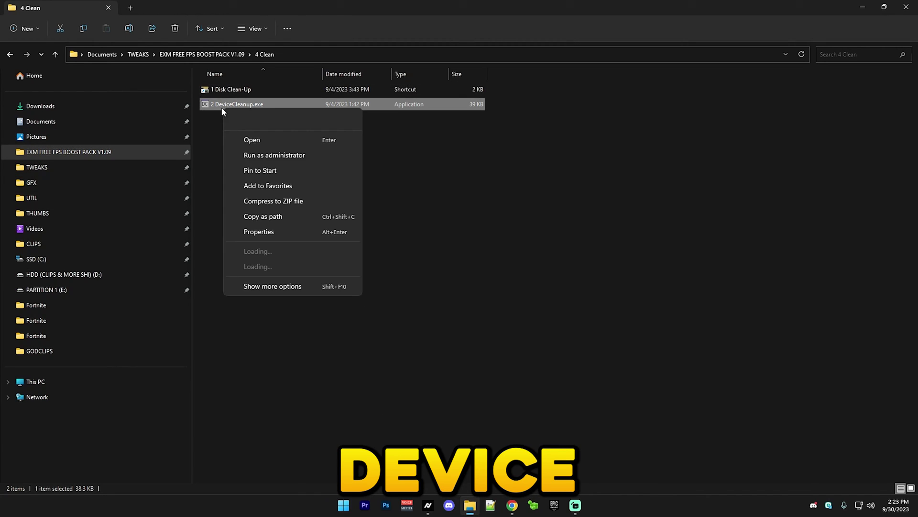
pyautogui.press('Escape')
pyautogui.rightClick(248, 103)
pyautogui.click(260, 145)
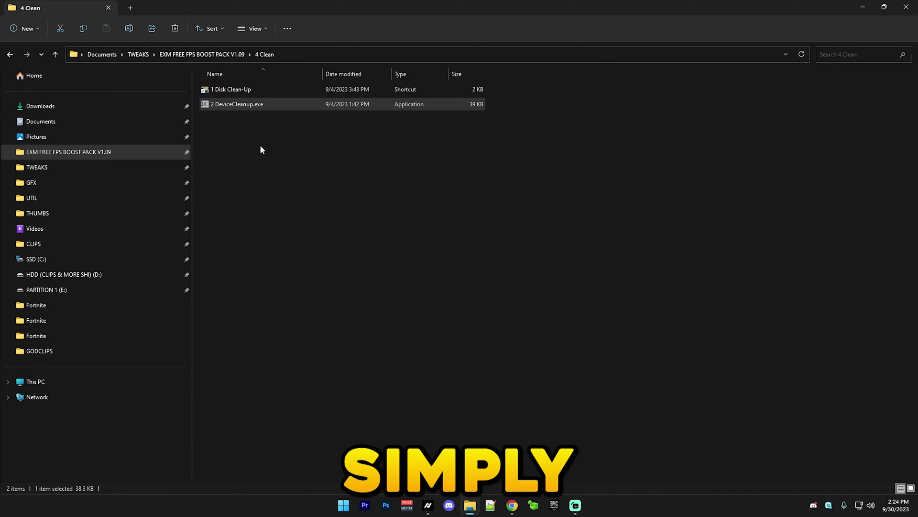
pyautogui.click(559, 137)
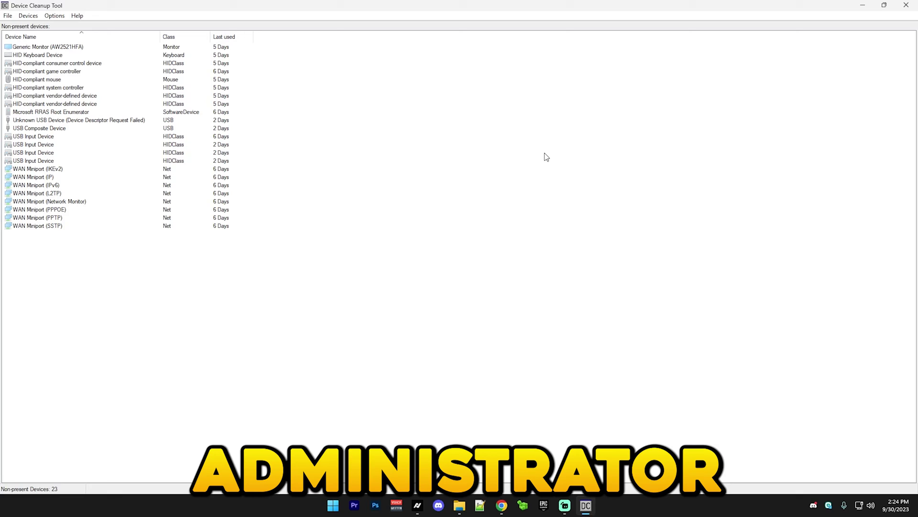
pyautogui.hotkey('ctrl', 'a')
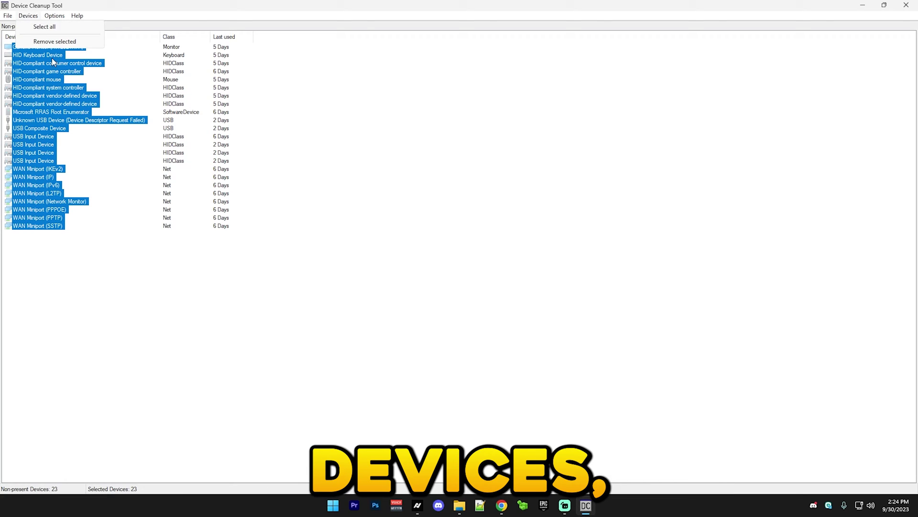
pyautogui.click(38, 48)
pyautogui.click(906, 6)
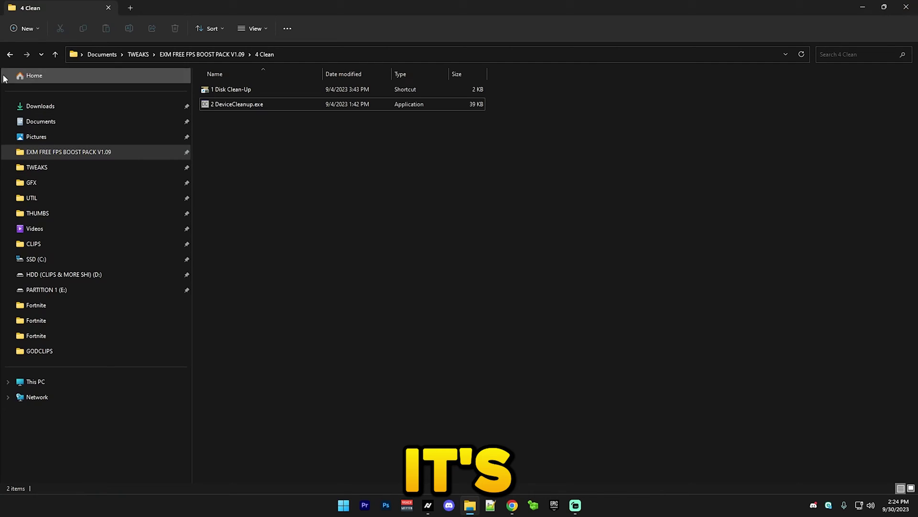
# Open Performance Settings as administrator from 5 Windows Settings > Disable Useless animations
pyautogui.hotkey('alt', 'Up')
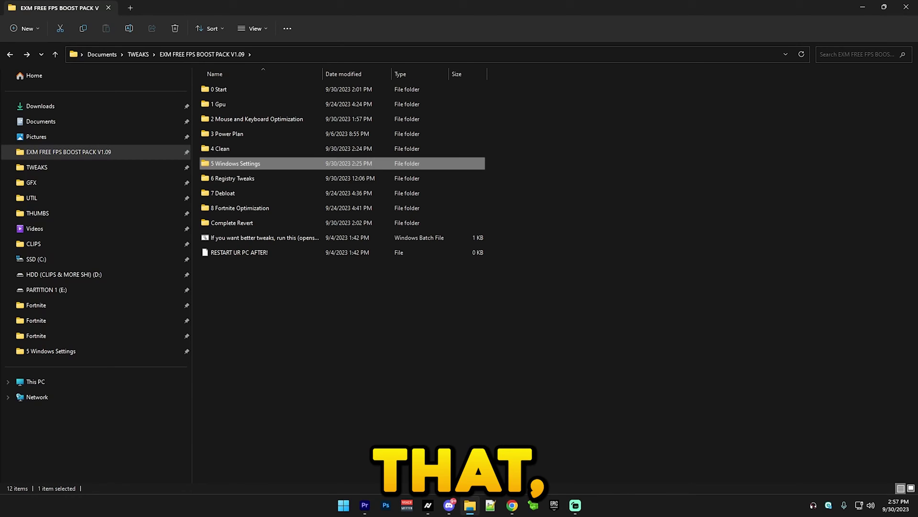
pyautogui.doubleClick(281, 171)
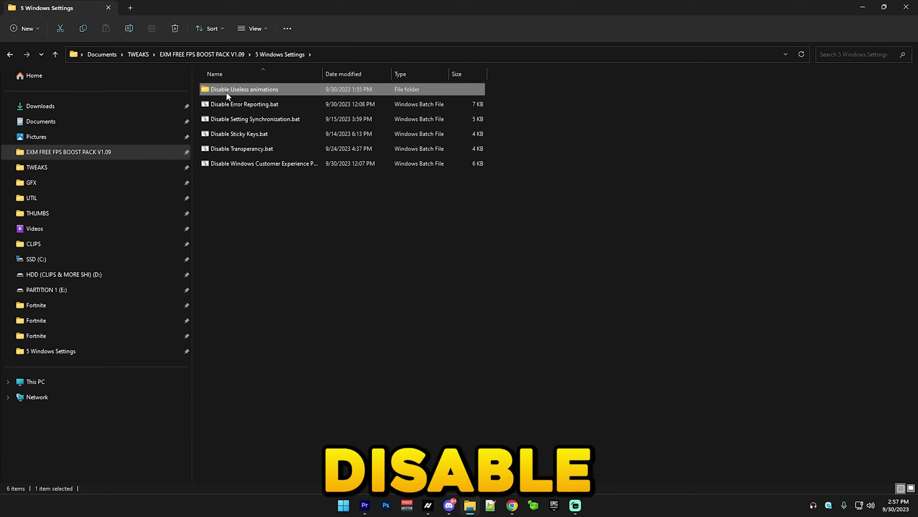
pyautogui.doubleClick(206, 90)
pyautogui.rightClick(206, 103)
pyautogui.click(229, 147)
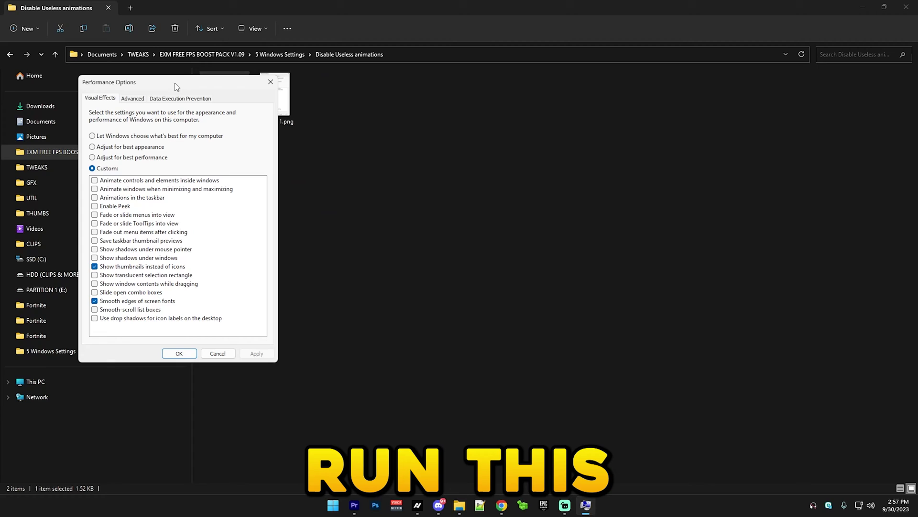
pyautogui.moveTo(175, 82); pyautogui.dragTo(519, 163)
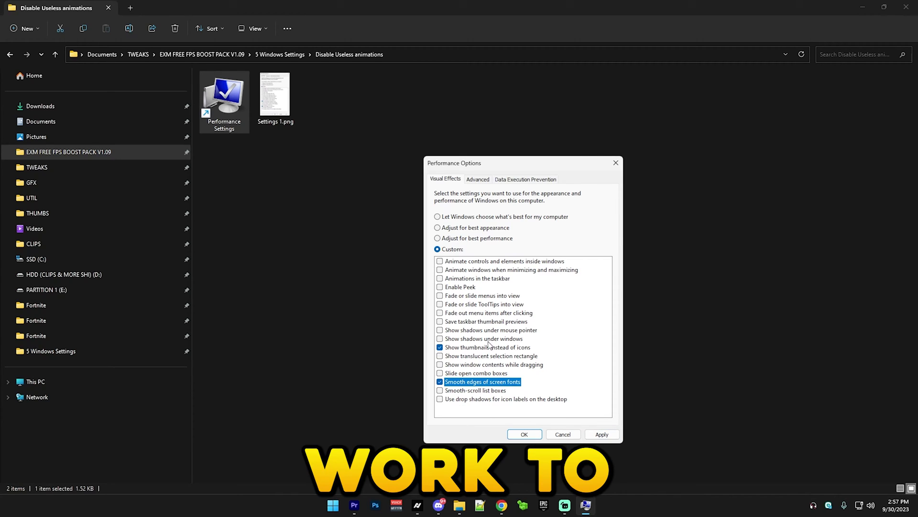
# Apply Custom visual effects keeping only thumbnails and smooth screen fonts, checking Settings 1.png
pyautogui.click(463, 349)
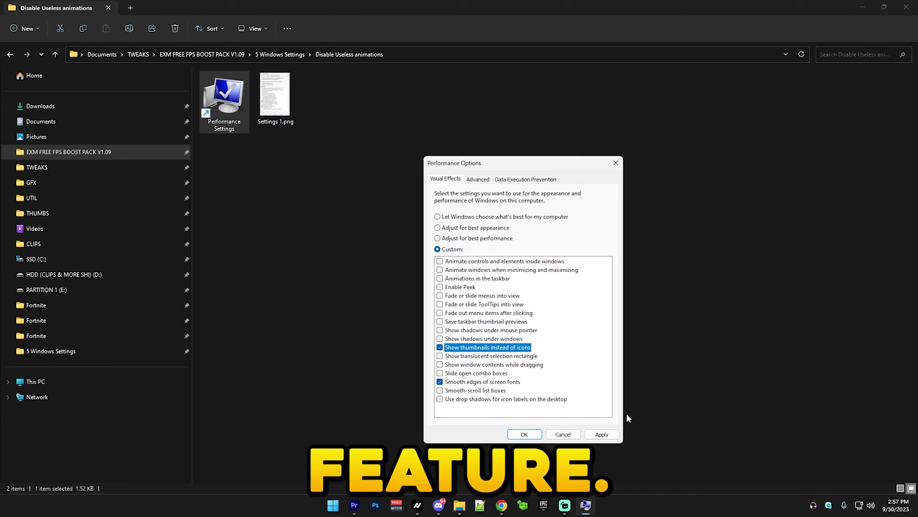
pyautogui.click(525, 434)
pyautogui.doubleClick(293, 111)
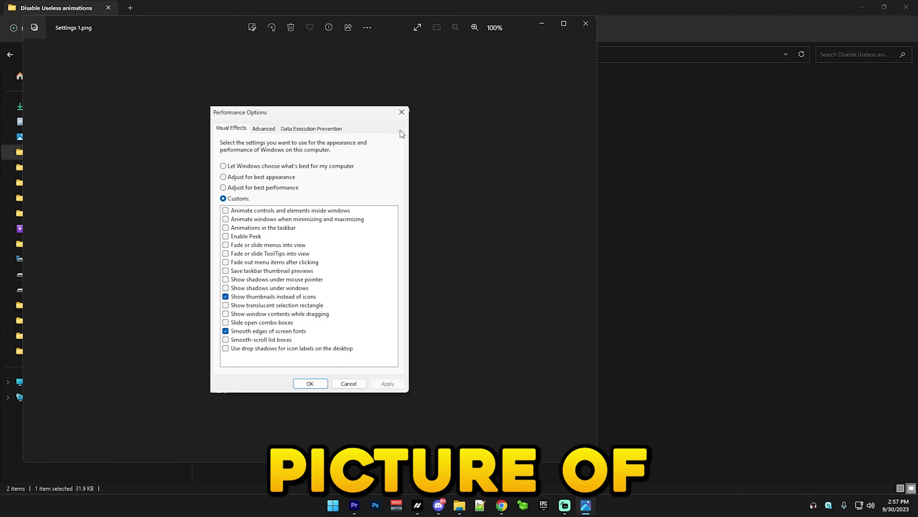
pyautogui.click(580, 23)
# Run the Disable Error Reporting, Disable Setting Synchronization and Disable Sticky Keys scripts
pyautogui.click(10, 57)
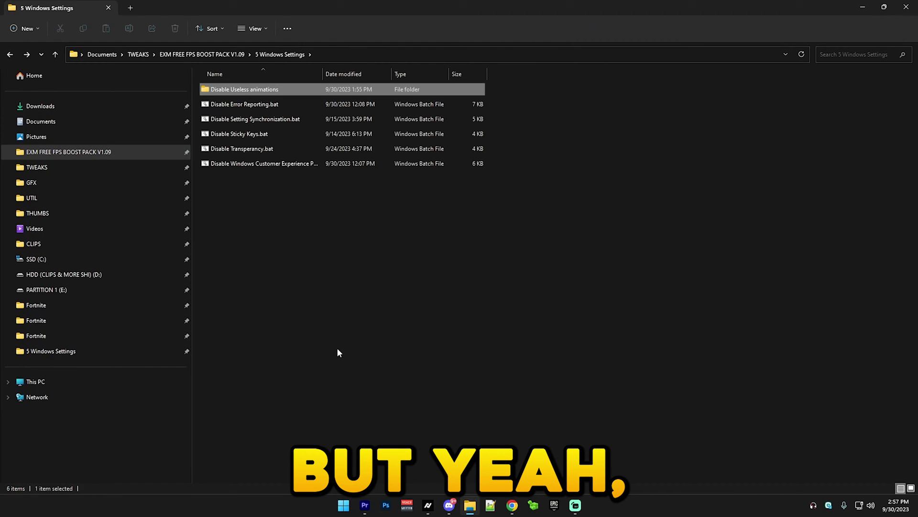
pyautogui.click(231, 105)
pyautogui.rightClick(232, 110)
pyautogui.click(250, 146)
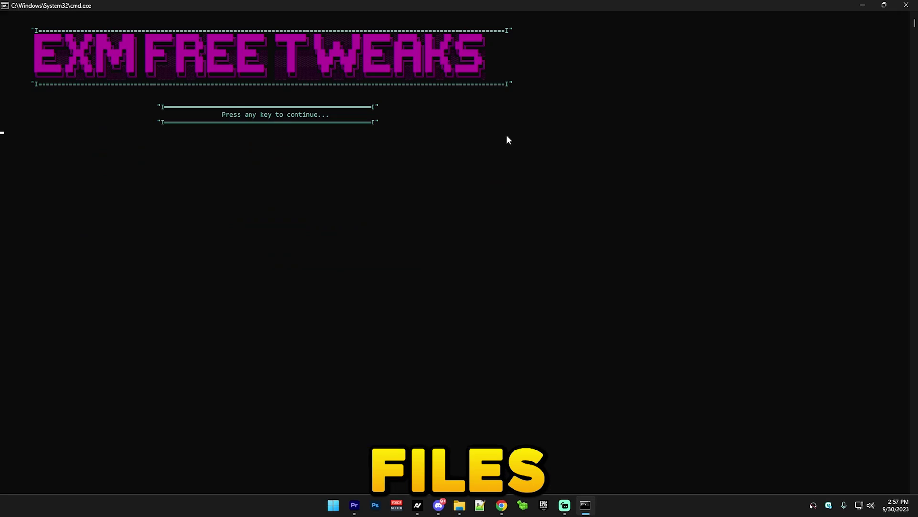
pyautogui.press('space')
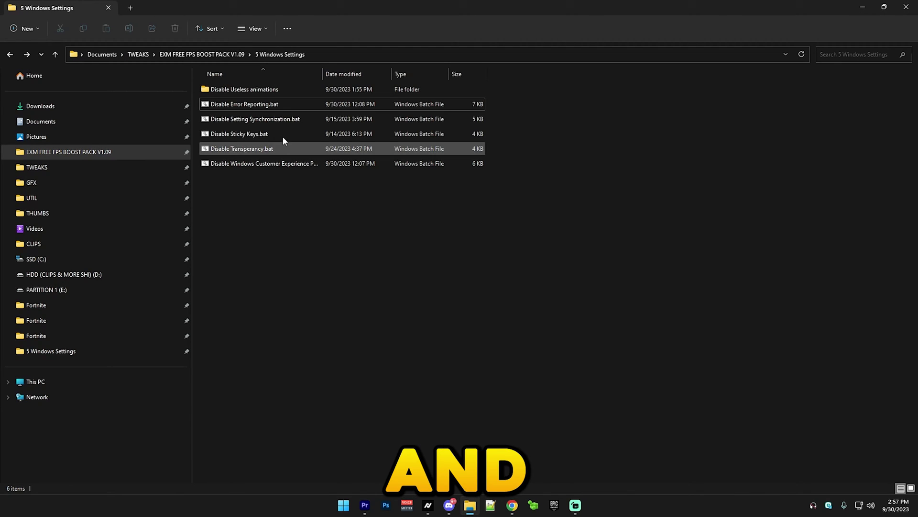
pyautogui.rightClick(213, 120)
pyautogui.click(234, 154)
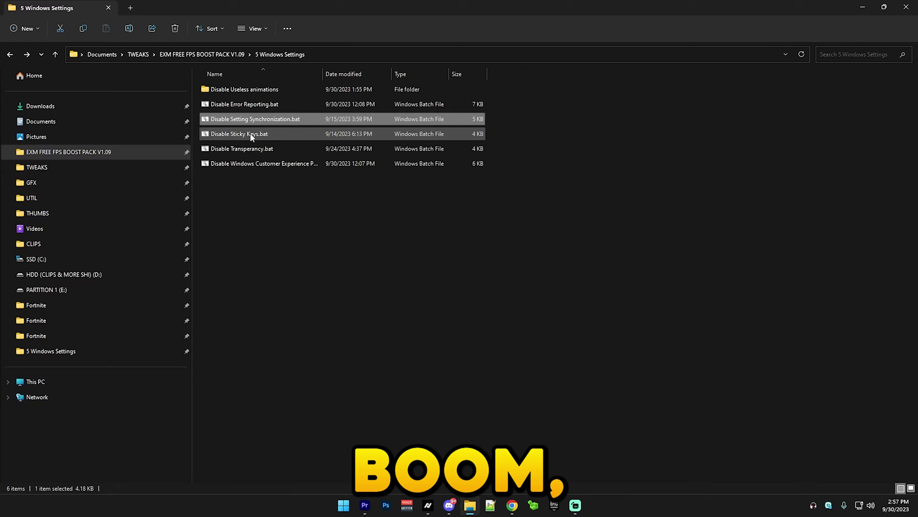
pyautogui.rightClick(250, 136)
pyautogui.click(273, 165)
pyautogui.click(563, 119)
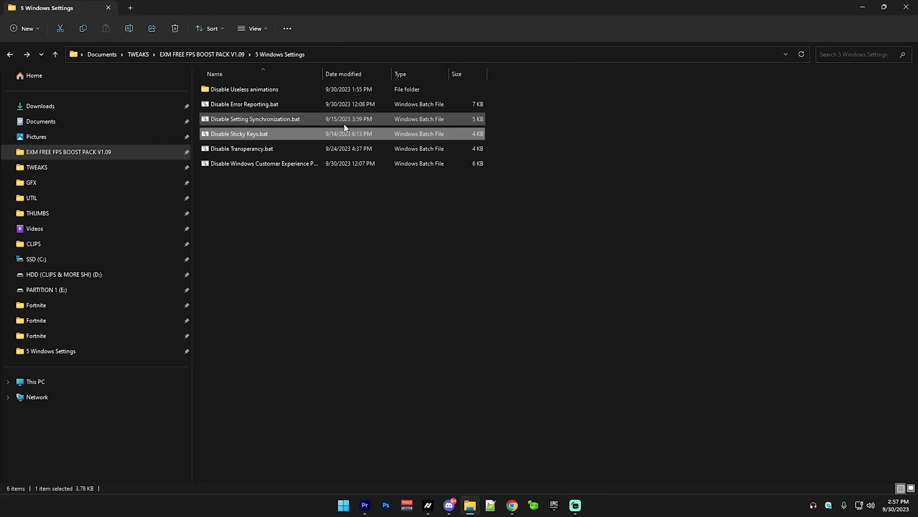
# Run Disable Transparency and the customer experience script as administrator
pyautogui.rightClick(345, 131)
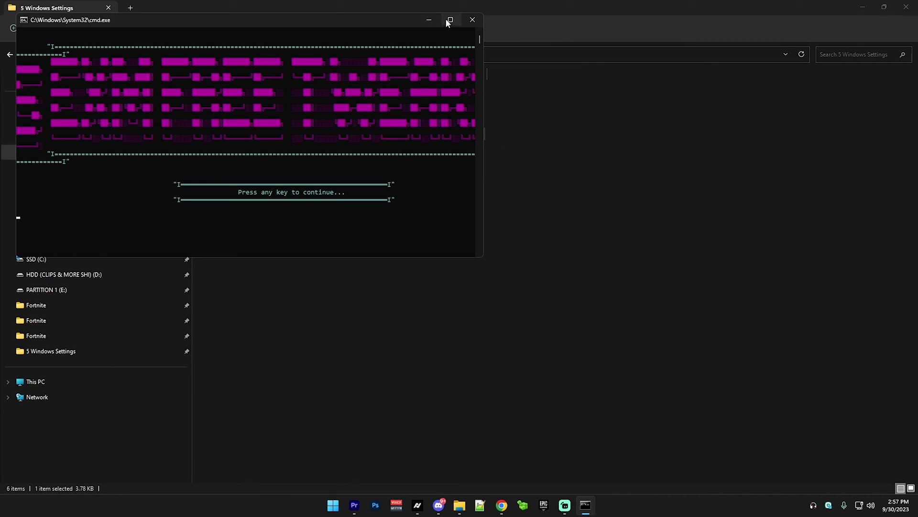
pyautogui.click(472, 19)
pyautogui.rightClick(245, 147)
pyautogui.click(272, 192)
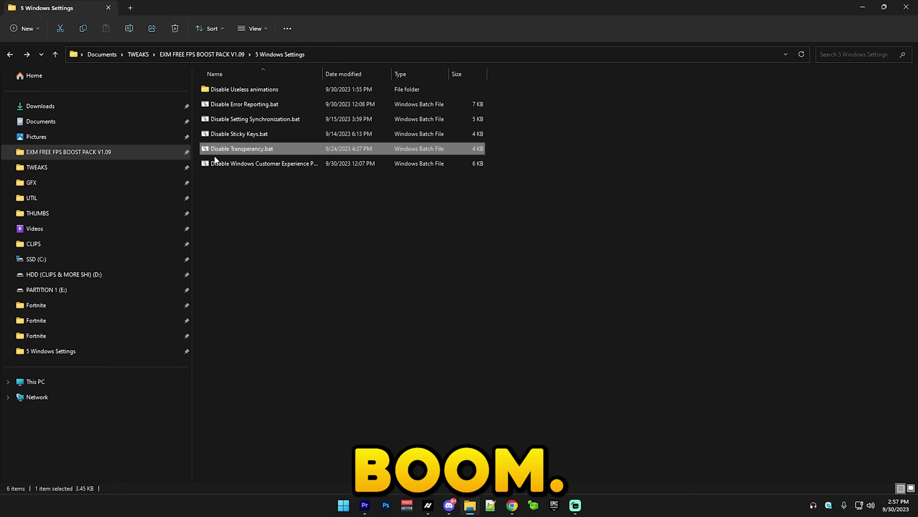
pyautogui.rightClick(216, 163)
pyautogui.click(245, 209)
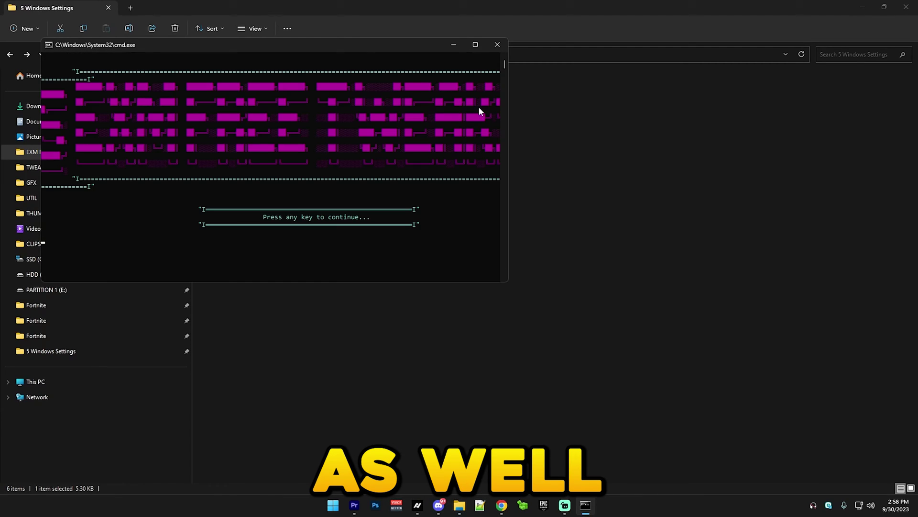
pyautogui.click(498, 46)
# Rerun the customer experience script to completion and return to the main boost pack folder
pyautogui.rightClick(251, 170)
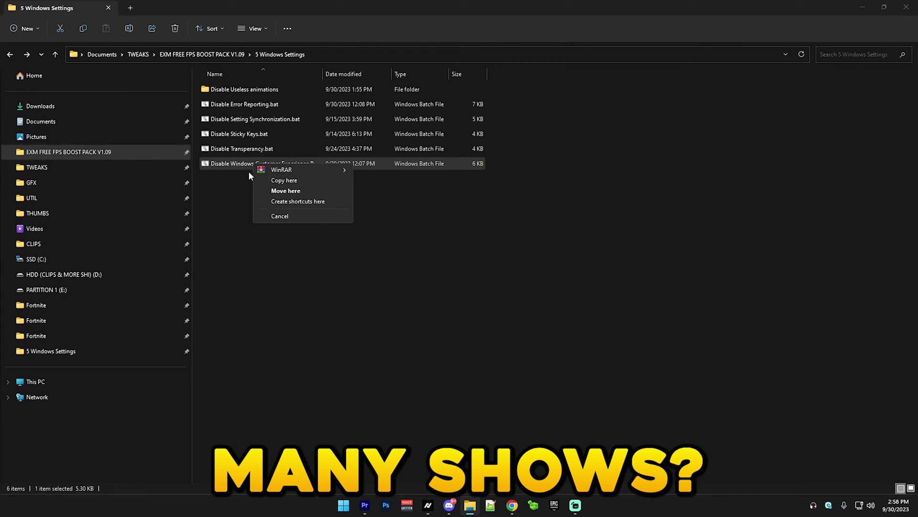
pyautogui.press('Escape')
pyautogui.rightClick(236, 209)
pyautogui.rightClick(219, 165)
pyautogui.click(243, 213)
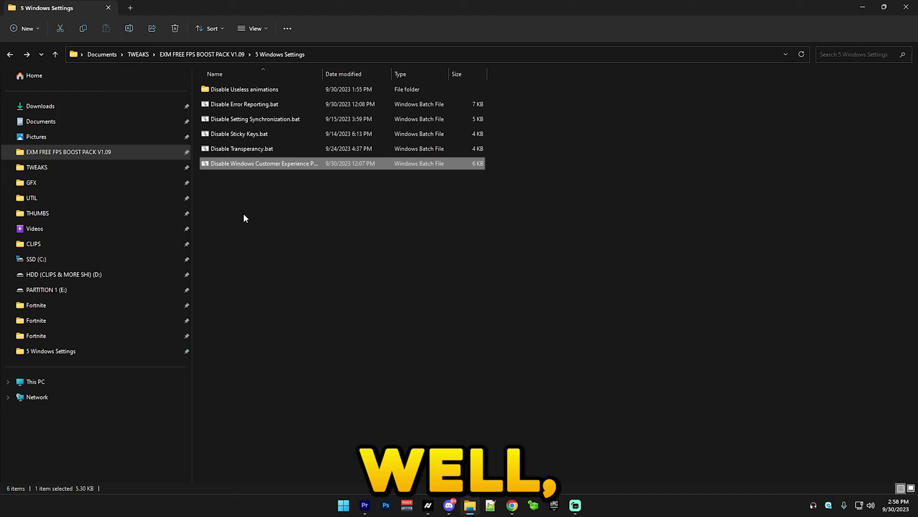
pyautogui.press('space')
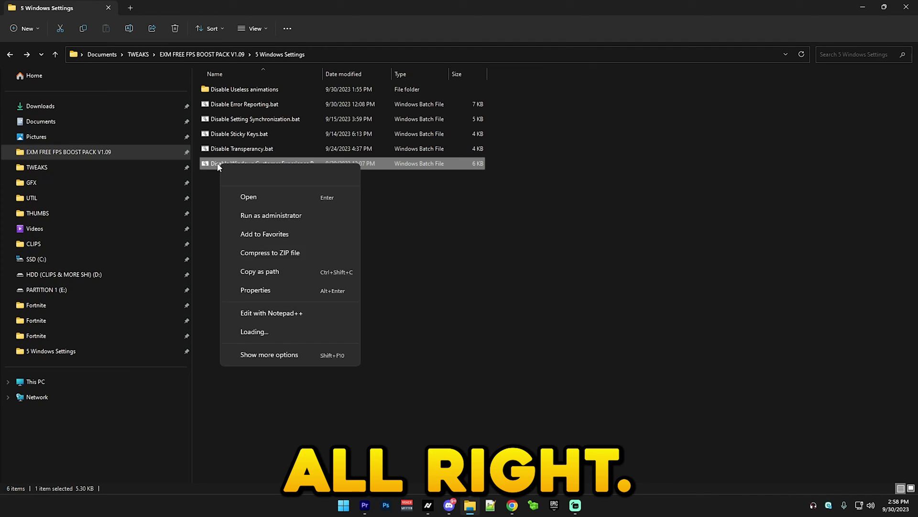
pyautogui.click(9, 54)
# Open 6 Registry Tweaks and run Disable Hibernation.bat as administrator
pyautogui.click(295, 391)
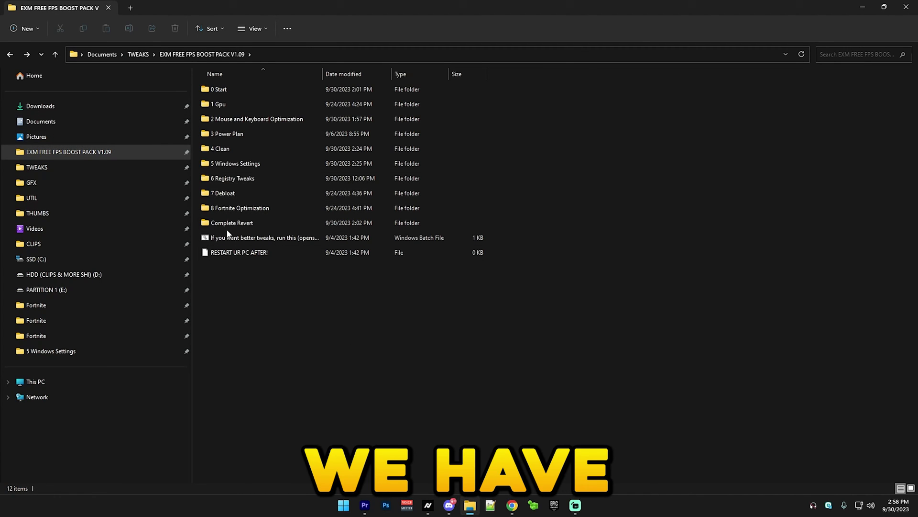
pyautogui.doubleClick(234, 178)
pyautogui.moveTo(263, 373); pyautogui.dragTo(221, 178)
pyautogui.click(207, 90)
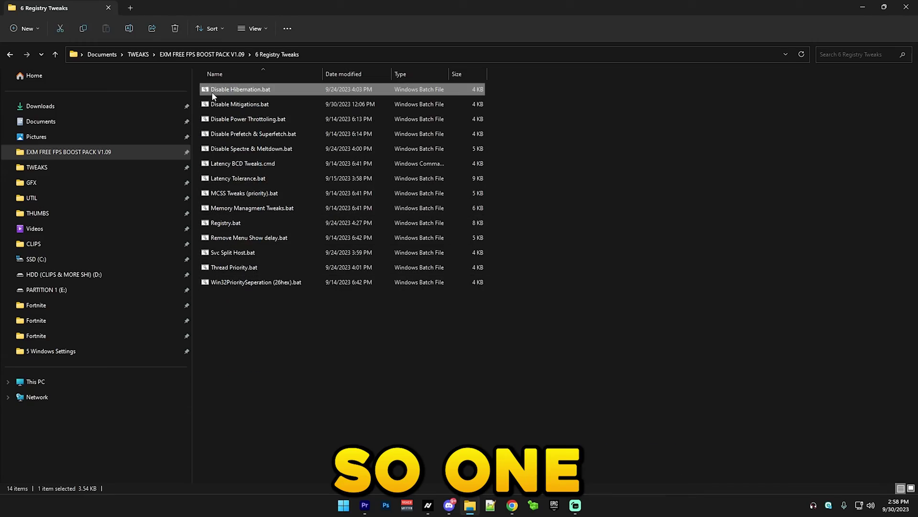
pyautogui.rightClick(211, 92)
pyautogui.click(241, 137)
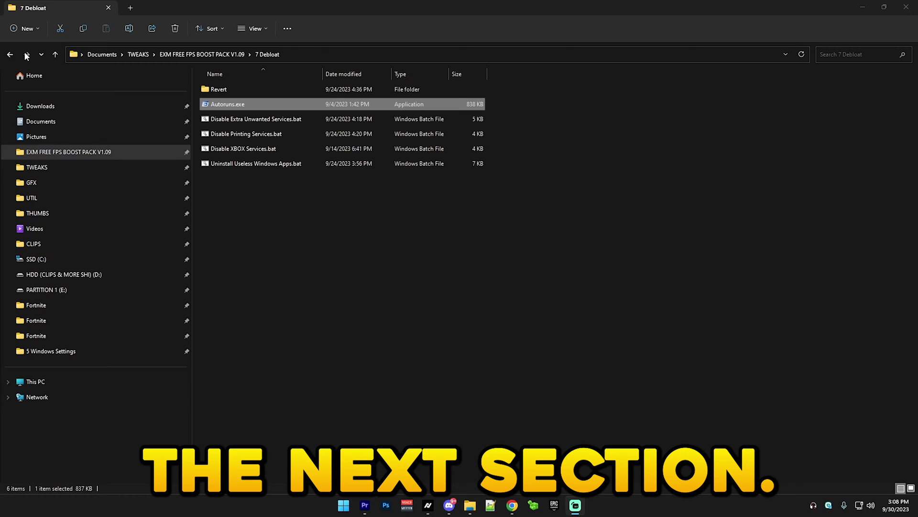
# Open the 7 Debloat folder and launch Autoruns.exe as administrator
pyautogui.click(10, 54)
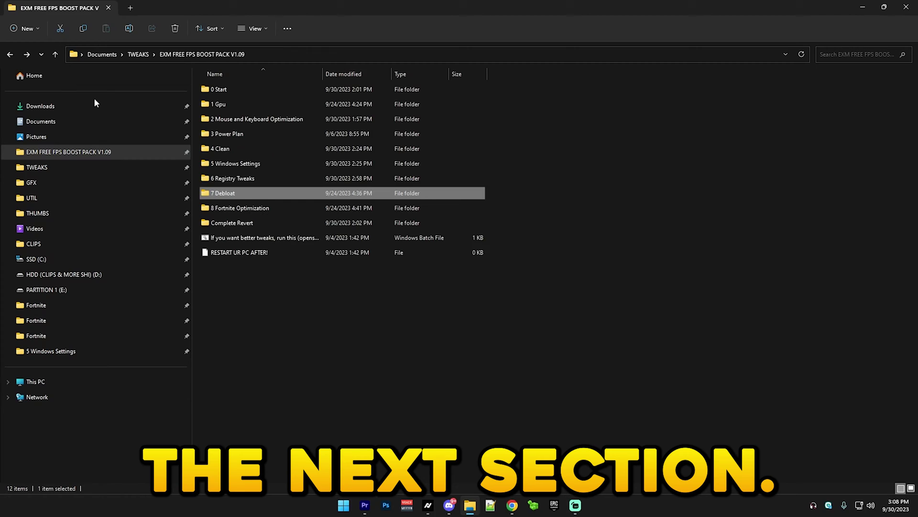
pyautogui.click(276, 308)
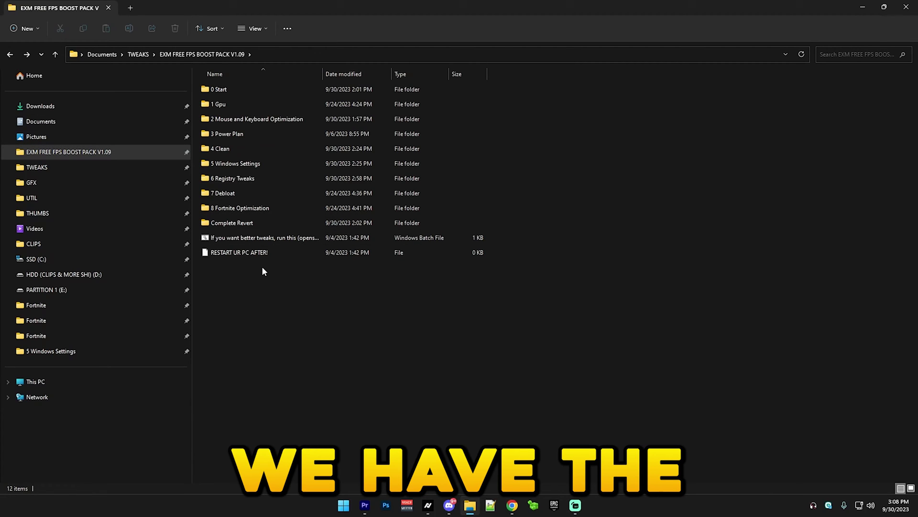
pyautogui.click(213, 195)
pyautogui.doubleClick(212, 196)
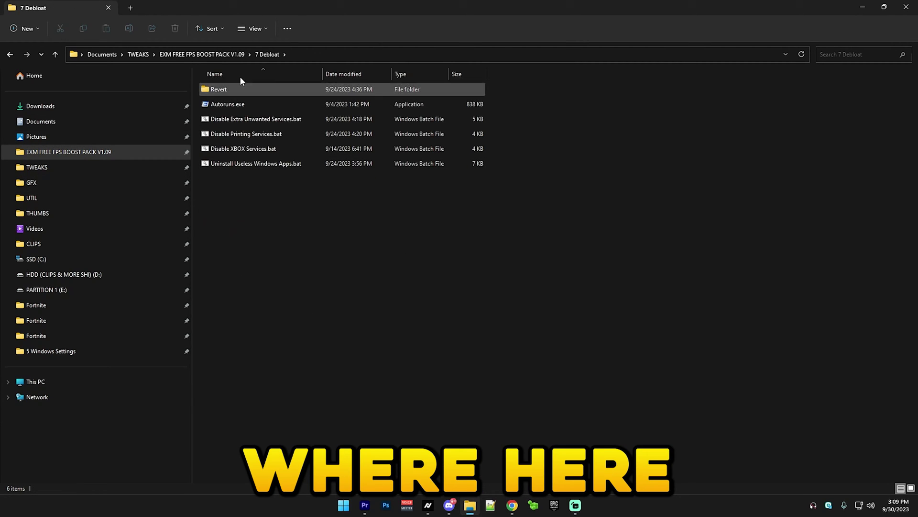
pyautogui.click(228, 104)
pyautogui.rightClick(228, 106)
pyautogui.click(279, 149)
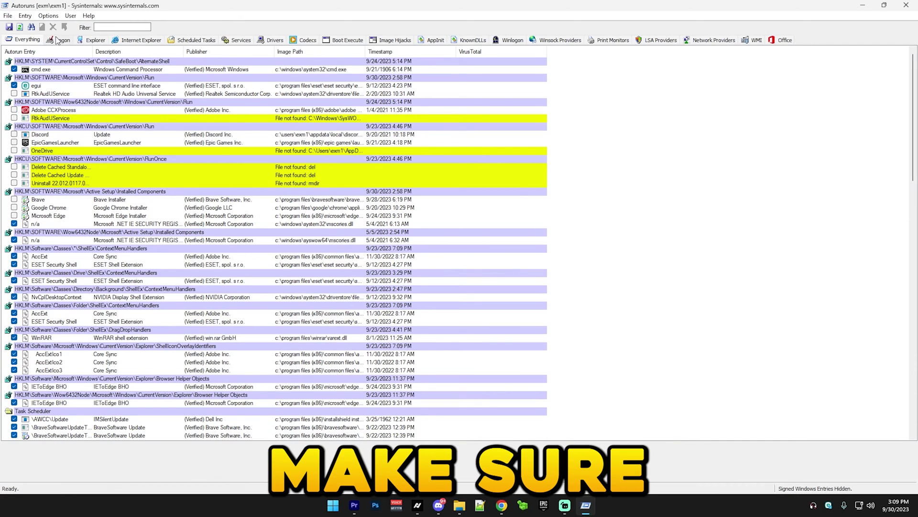
# Show the Logon startup entries and inspect cmd.exe, egui and mscories.dll details
pyautogui.click(56, 41)
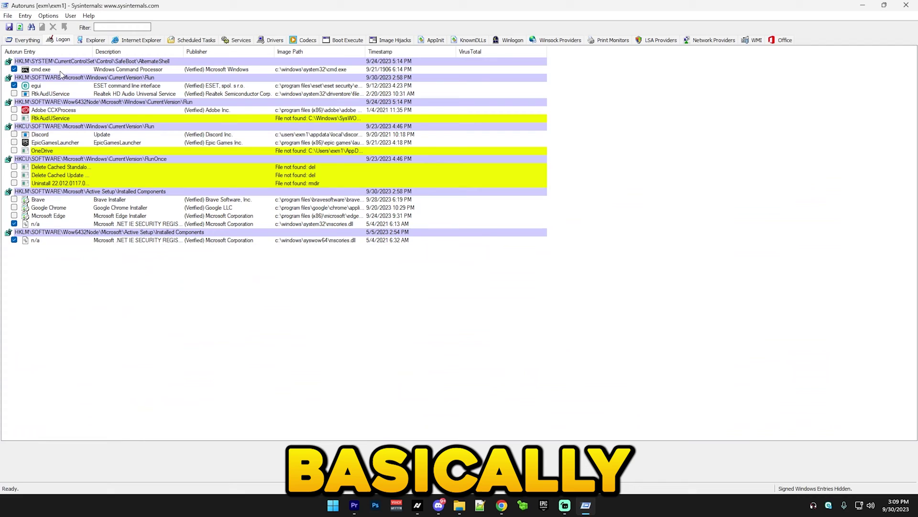
pyautogui.click(45, 71)
pyautogui.click(40, 87)
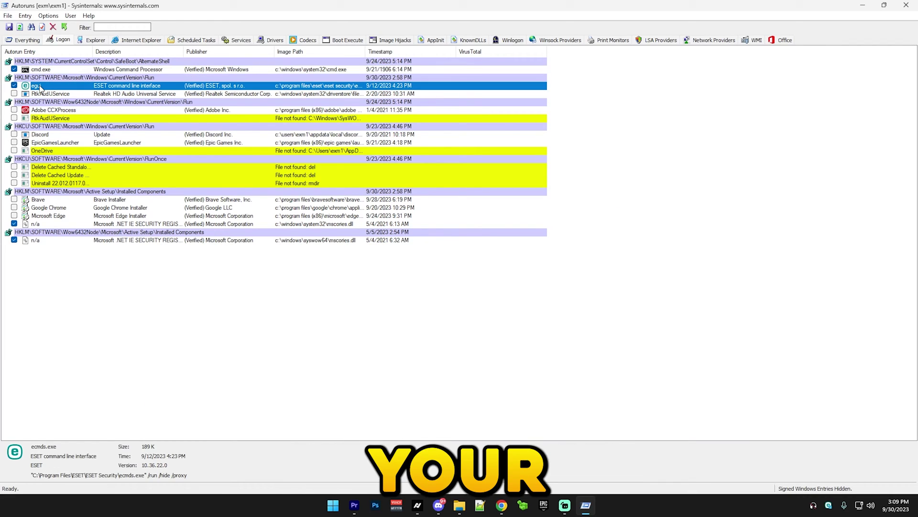
pyautogui.click(33, 223)
pyautogui.click(34, 239)
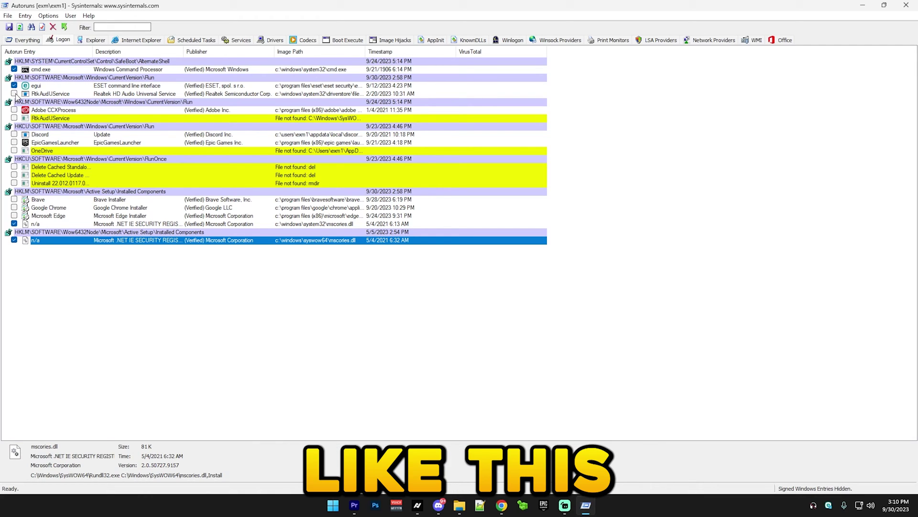
# Close Autoruns and run Disable Extra Unwanted Services.bat as administrator
pyautogui.click(899, 5)
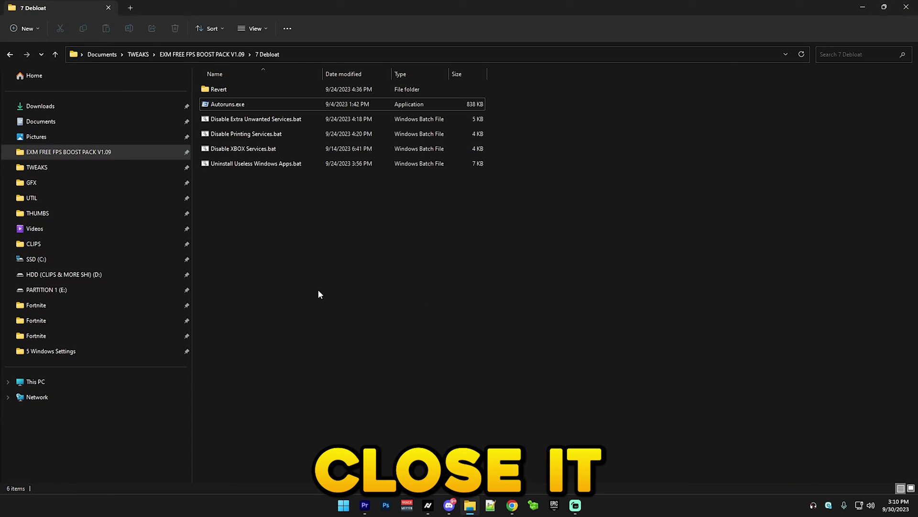
pyautogui.rightClick(222, 119)
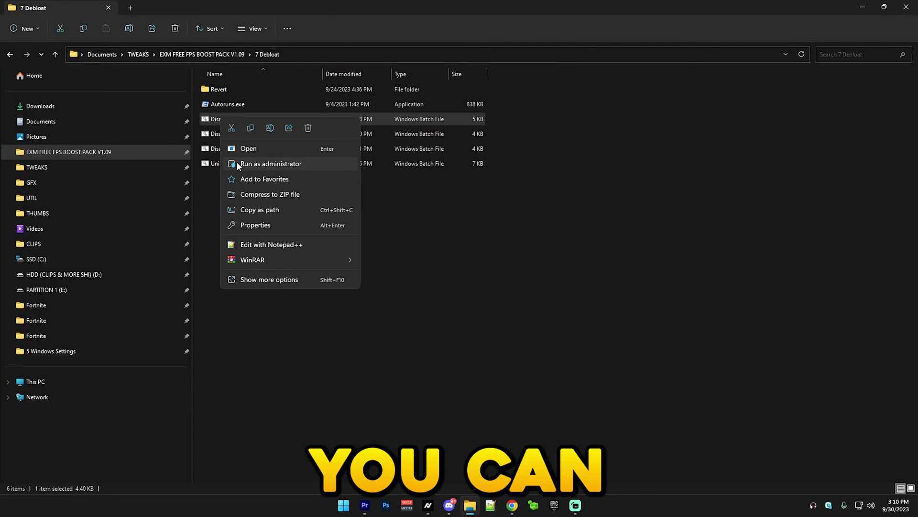
pyautogui.click(242, 165)
pyautogui.doubleClick(461, 66)
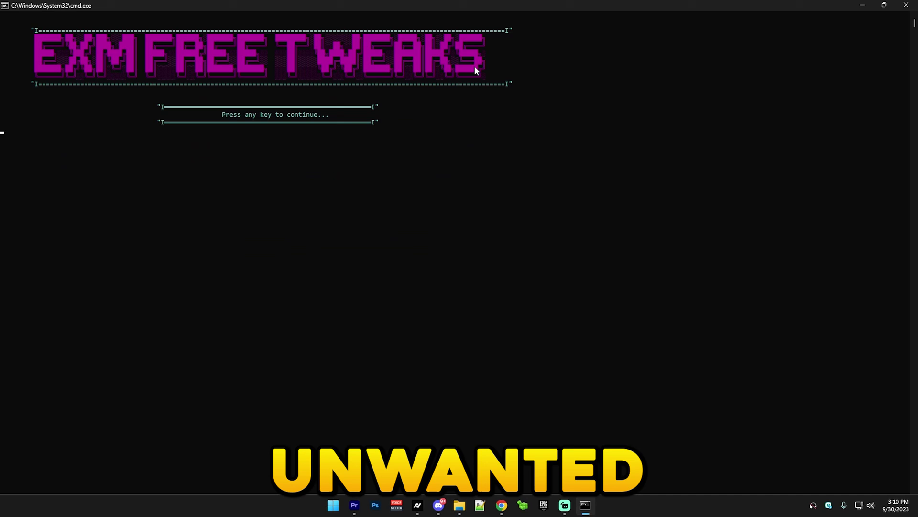
pyautogui.press('space')
pyautogui.press('space')
# Run Disable Printing Services, Disable XBOX Services and Uninstall Useless Windows Apps as administrator
pyautogui.rightClick(214, 135)
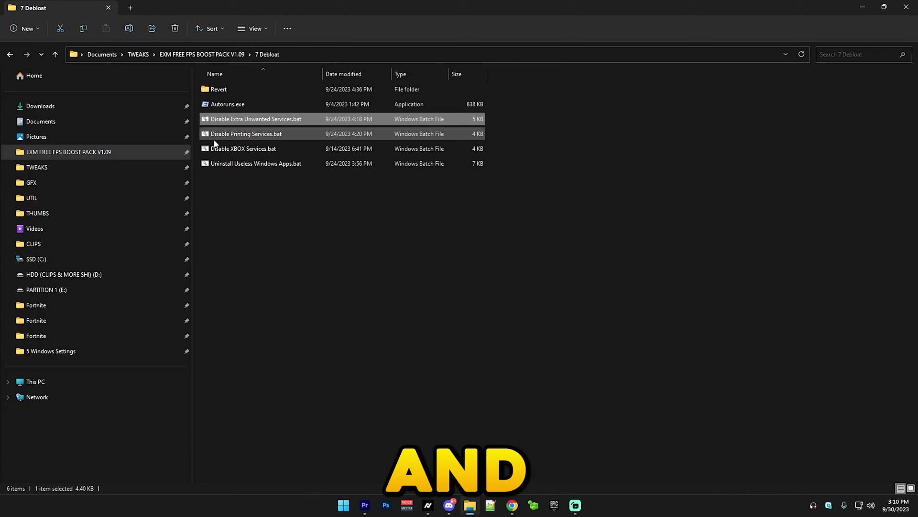
pyautogui.rightClick(214, 134)
pyautogui.click(239, 179)
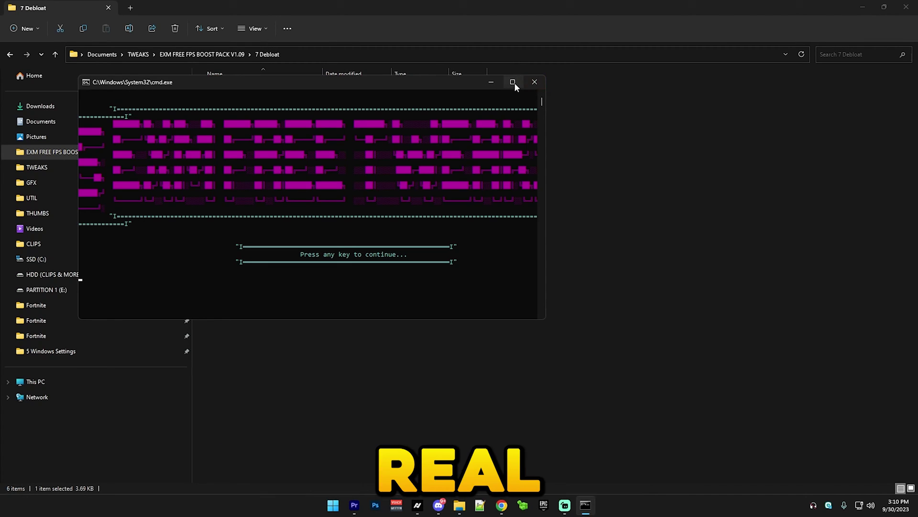
pyautogui.press('space')
pyautogui.rightClick(214, 145)
pyautogui.click(250, 179)
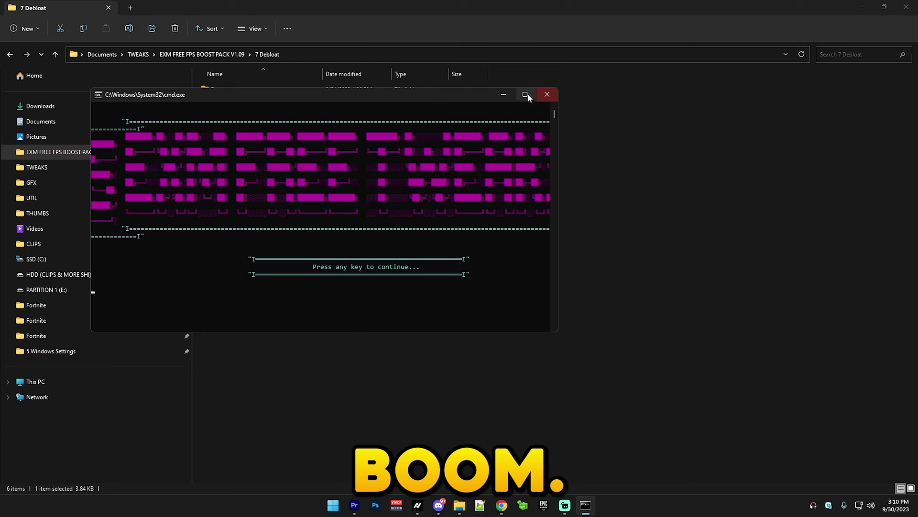
pyautogui.press('space')
pyautogui.rightClick(220, 160)
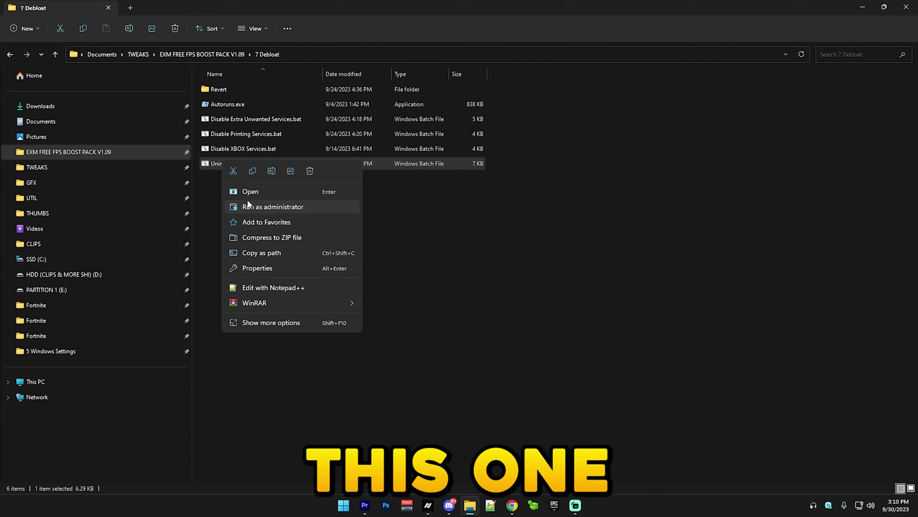
pyautogui.click(249, 204)
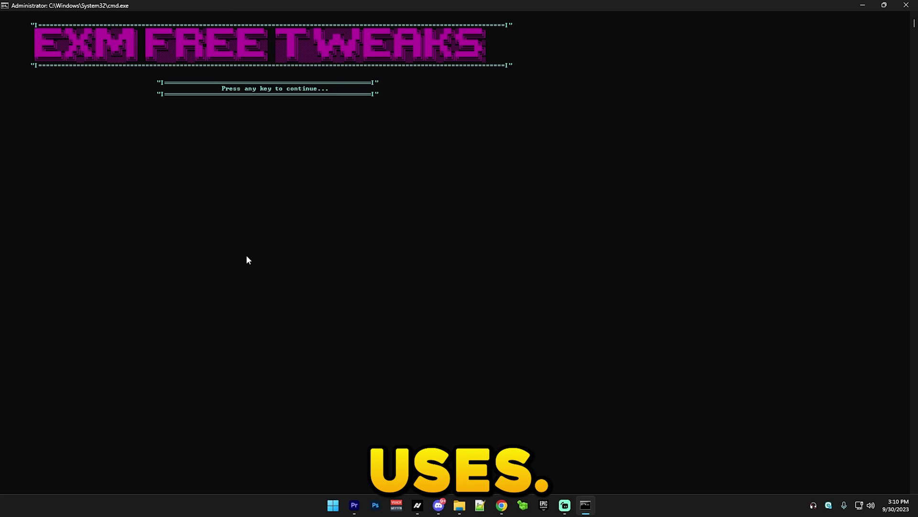
pyautogui.press('space')
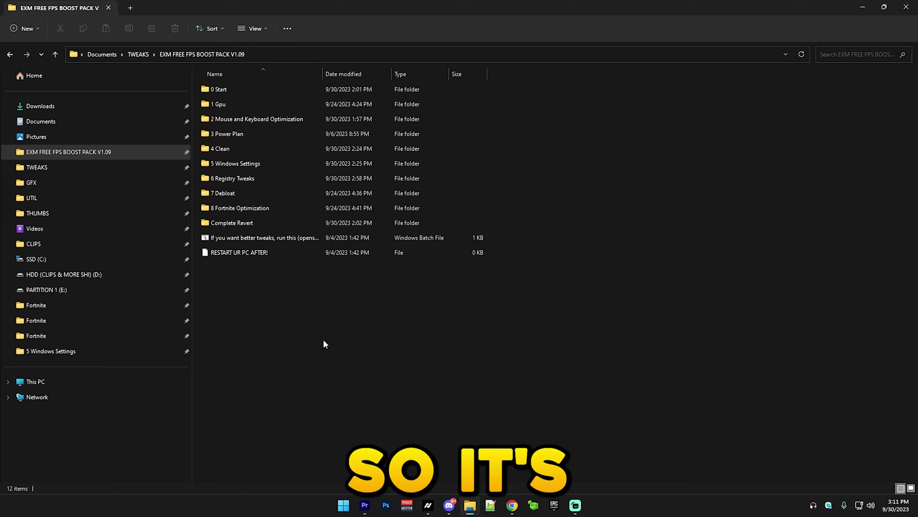
# Look through the four scripts in 7 Debloat's Revert folder, then return to the pack folder
pyautogui.doubleClick(225, 193)
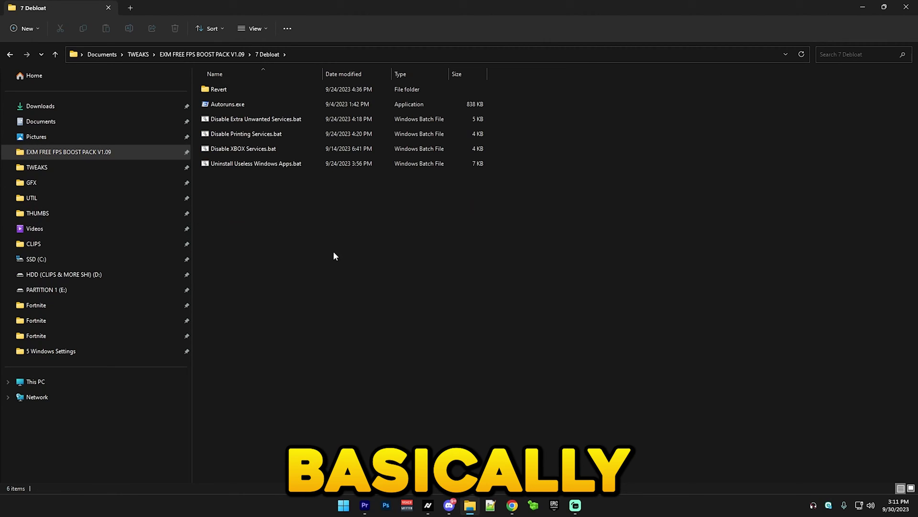
pyautogui.doubleClick(211, 91)
pyautogui.moveTo(351, 248); pyautogui.dragTo(295, 90)
pyautogui.click(346, 346)
pyautogui.moveTo(317, 349); pyautogui.dragTo(231, 123)
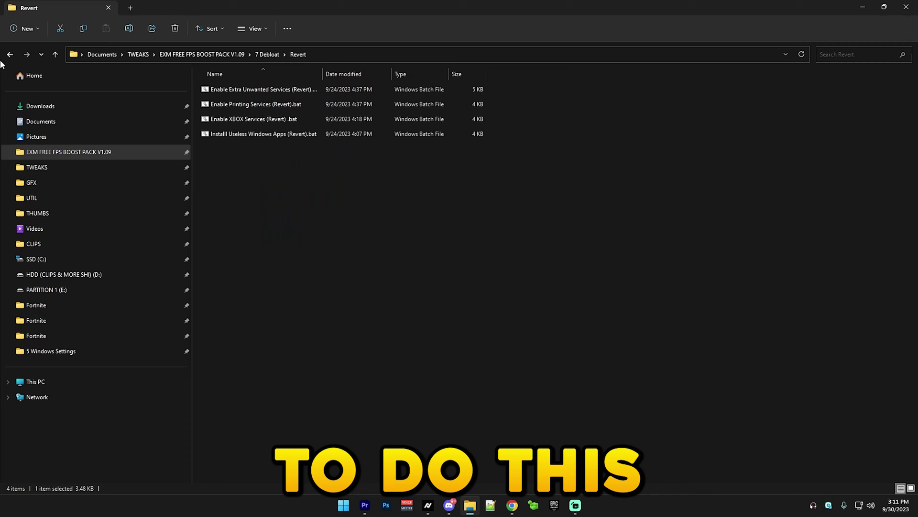
pyautogui.doubleClick(10, 54)
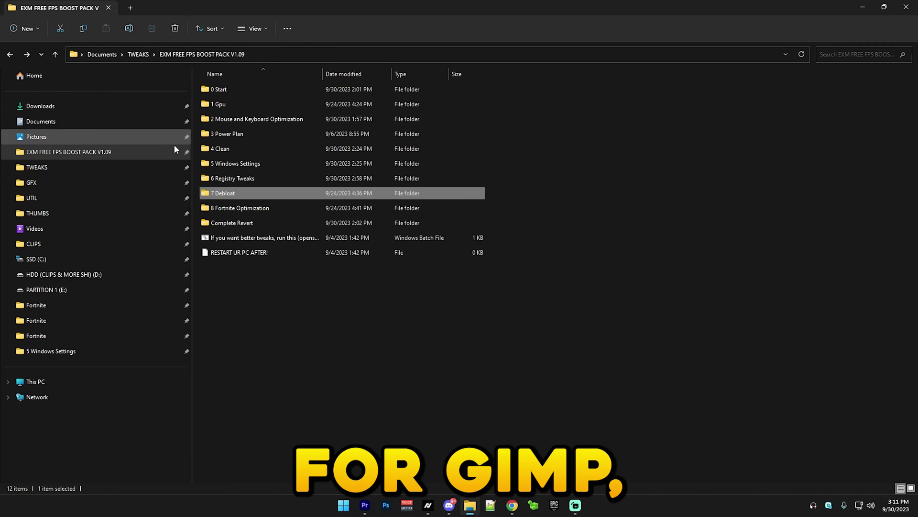
# Open 8 Fortnite Optimization and run Fortnite High Priority.bat as administrator
pyautogui.doubleClick(220, 209)
pyautogui.rightClick(229, 89)
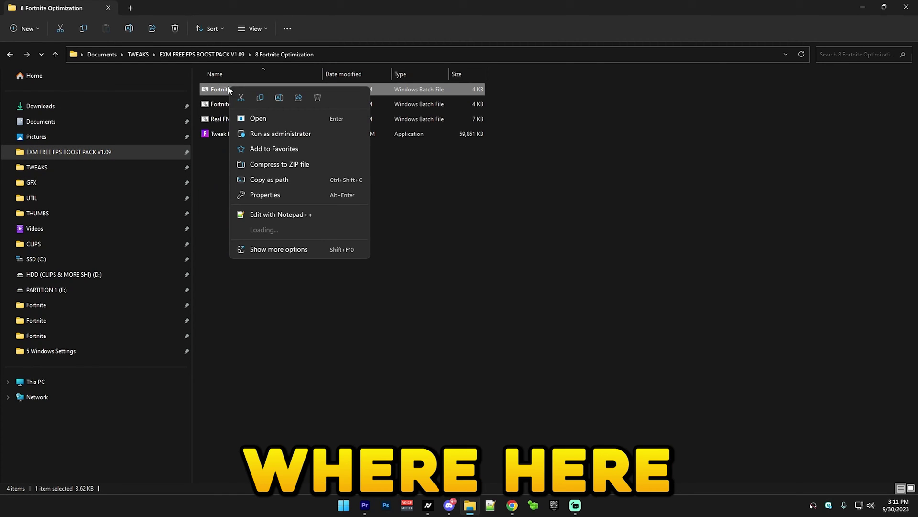
pyautogui.click(248, 137)
pyautogui.click(550, 120)
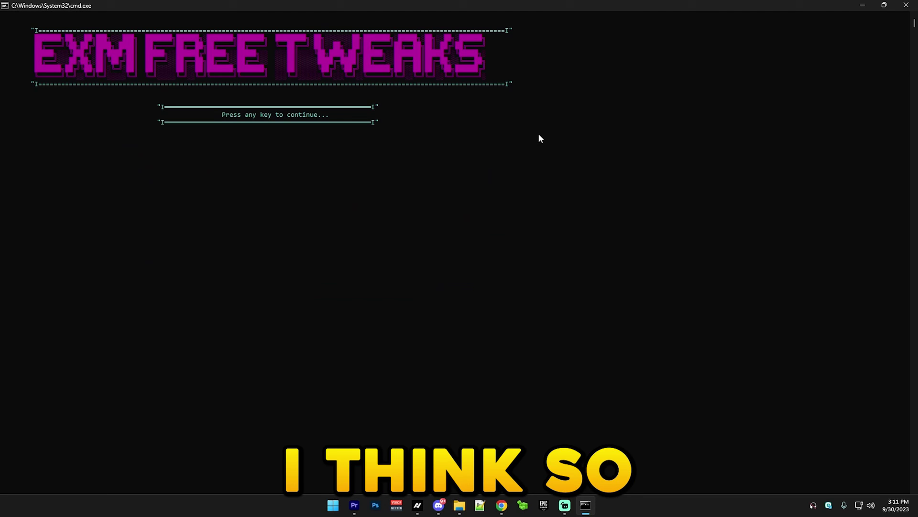
pyautogui.press('Return')
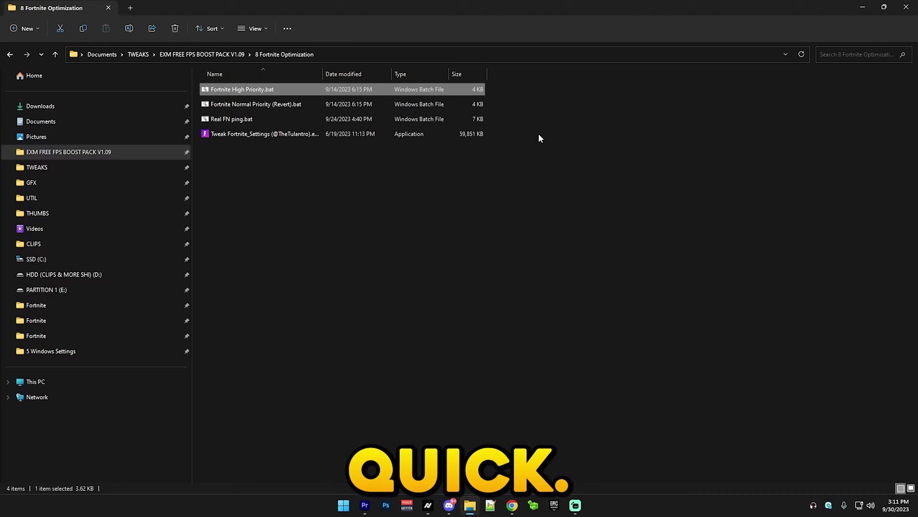
pyautogui.click(511, 249)
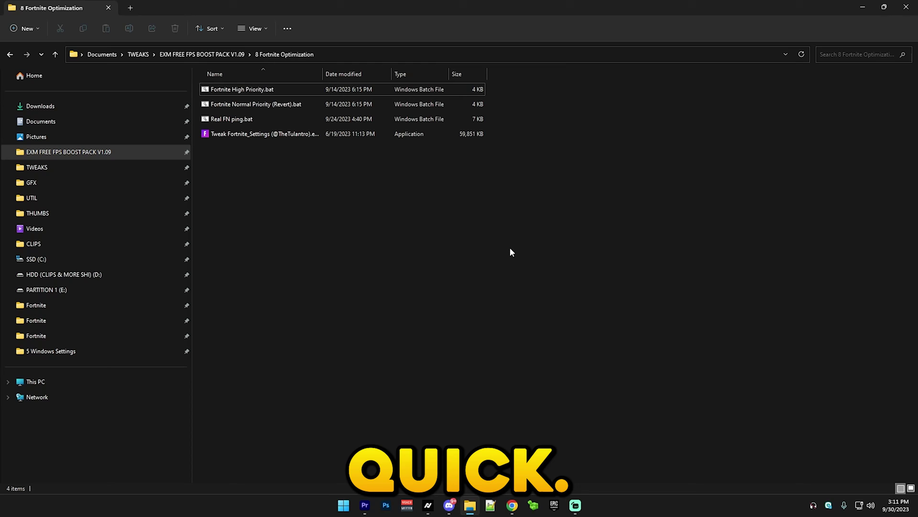
# Reopen 8 Fortnite Optimization and run Fortnite High Priority.bat as administrator again
pyautogui.rightClick(226, 92)
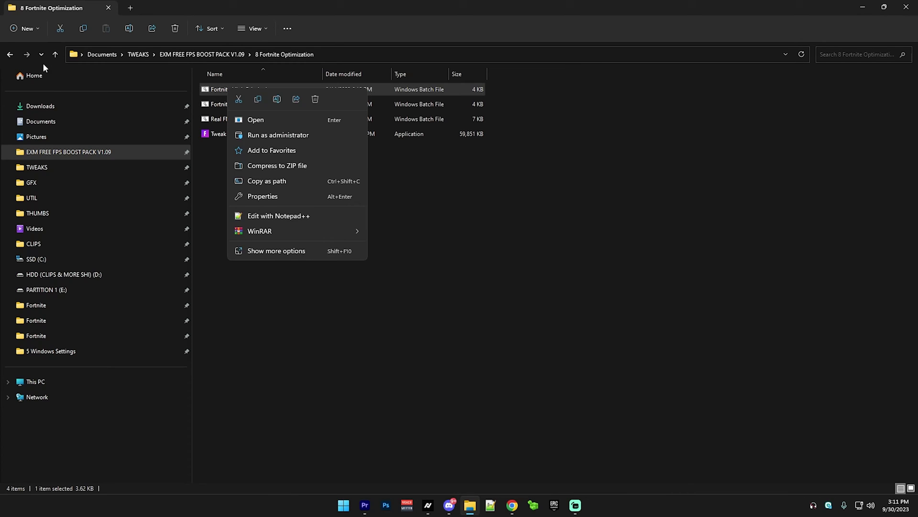
pyautogui.click(10, 54)
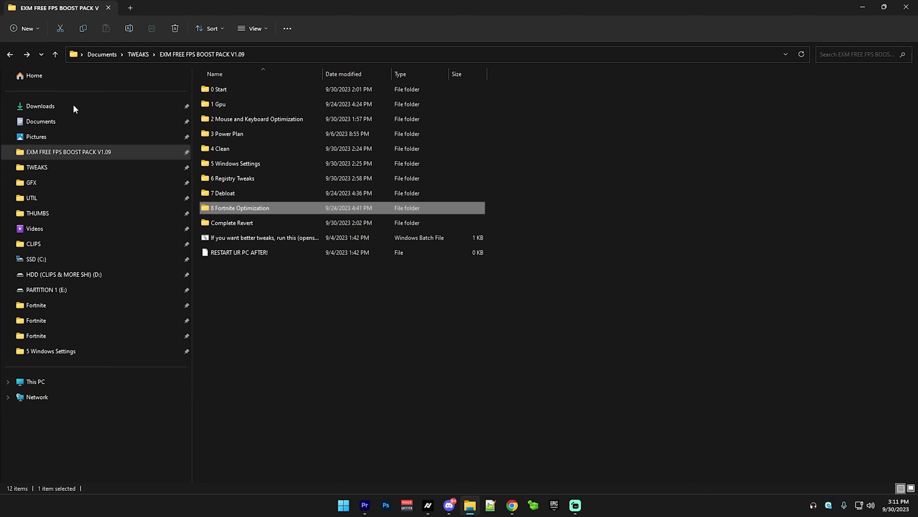
pyautogui.click(250, 211)
pyautogui.doubleClick(249, 211)
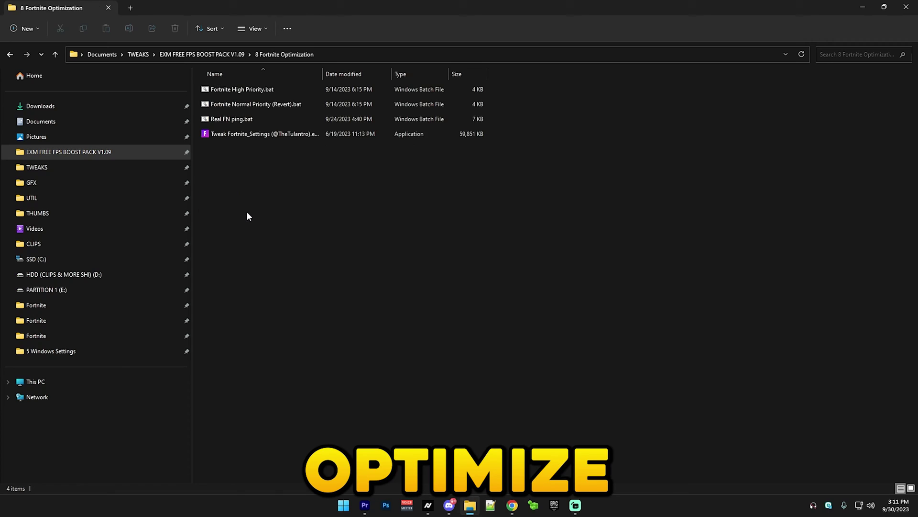
pyautogui.rightClick(221, 91)
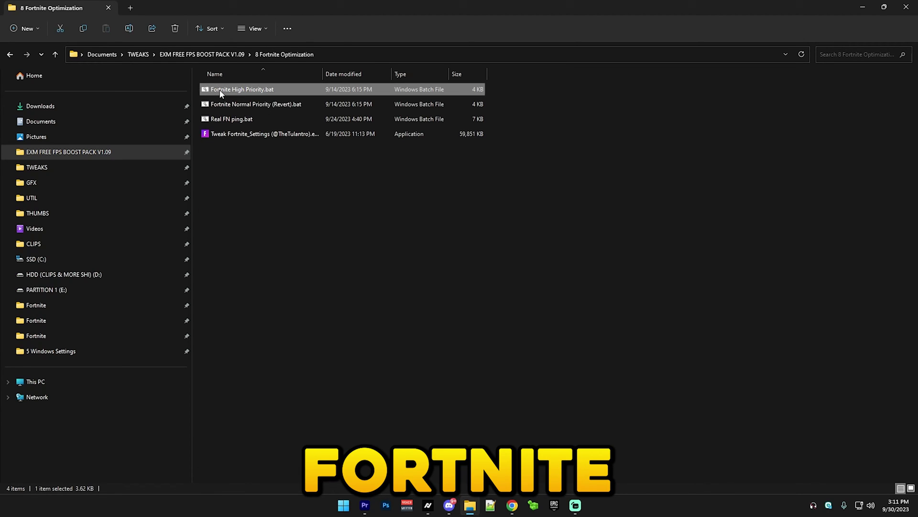
pyautogui.click(259, 137)
pyautogui.click(449, 19)
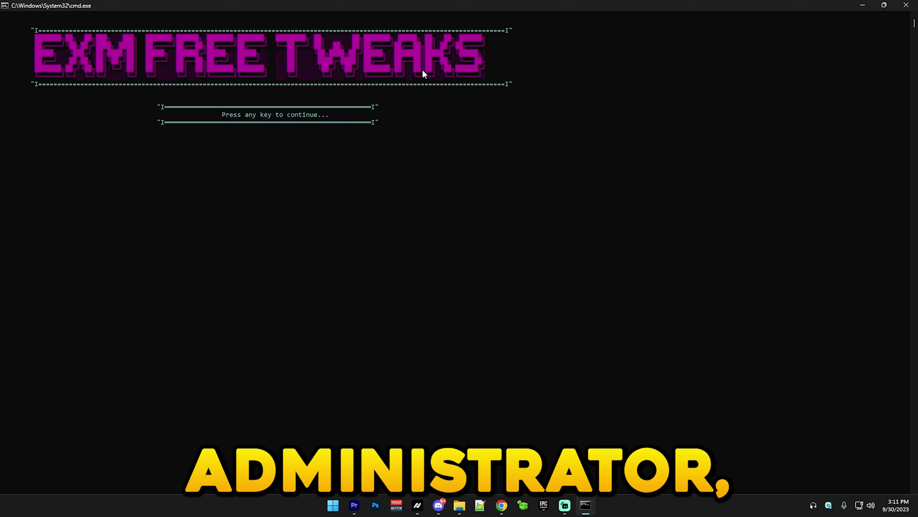
pyautogui.press('Return')
pyautogui.press('Return')
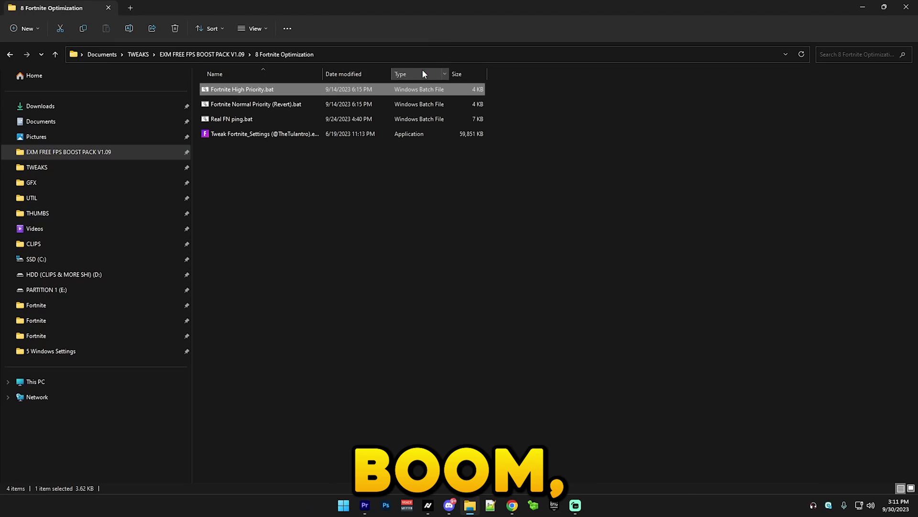
pyautogui.click(234, 99)
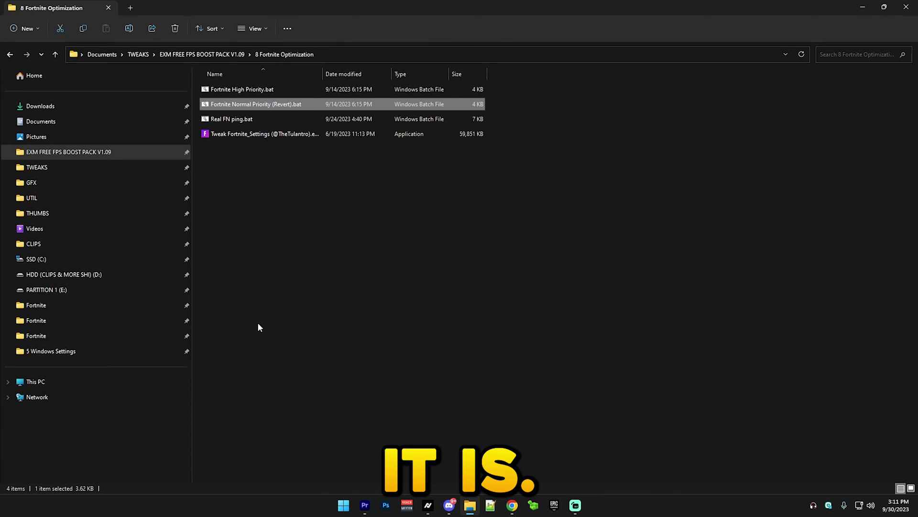
# Run Real FN ping.bat and choose option 1 to ping Europe
pyautogui.click(257, 323)
pyautogui.doubleClick(238, 118)
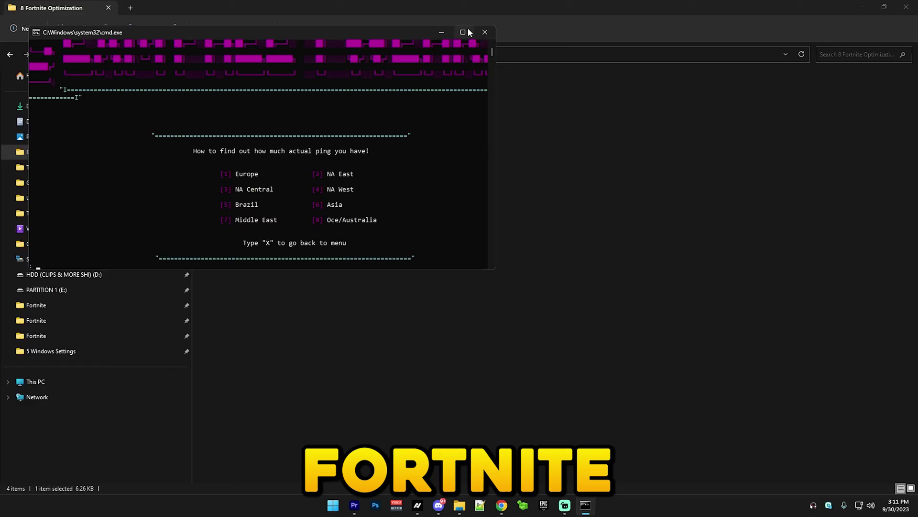
pyautogui.write('1')
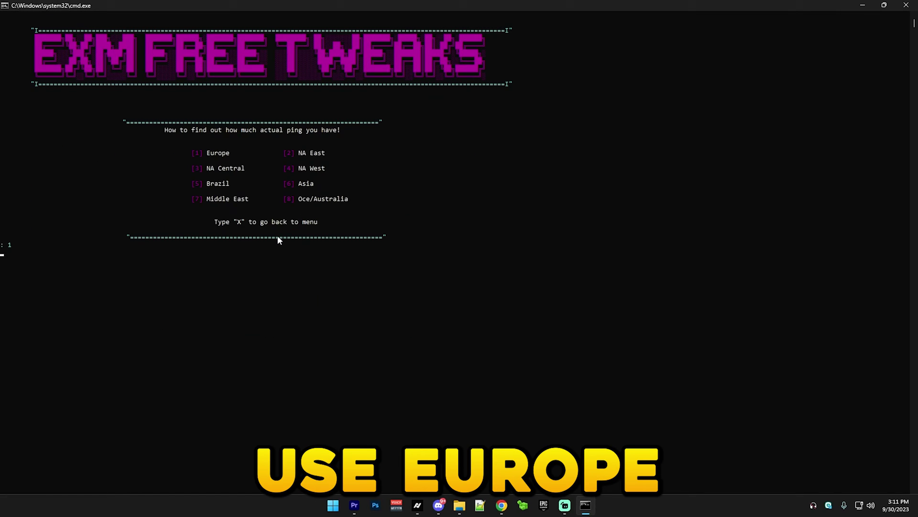
pyautogui.press('Return')
# Highlight the 28 ms and 31 ms replies and the 28 ms average, then close the console
pyautogui.moveTo(90, 275); pyautogui.dragTo(256, 262)
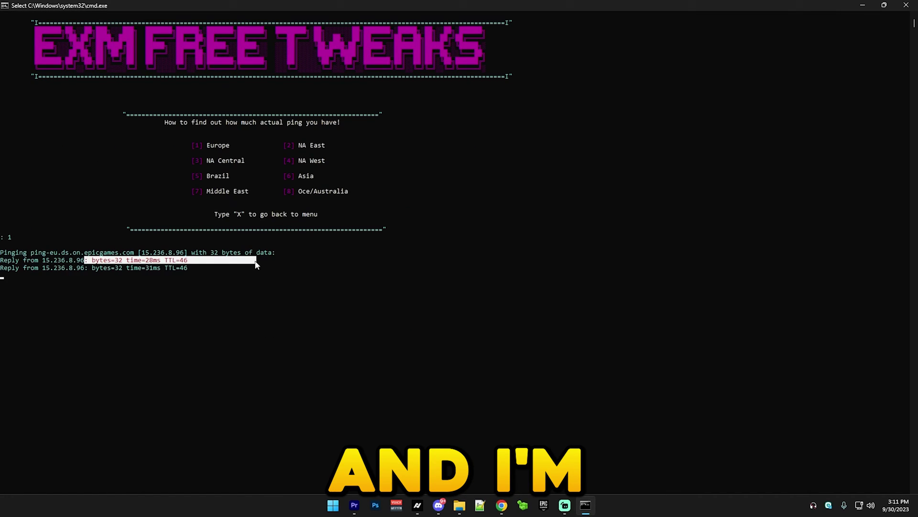
pyautogui.click(224, 268)
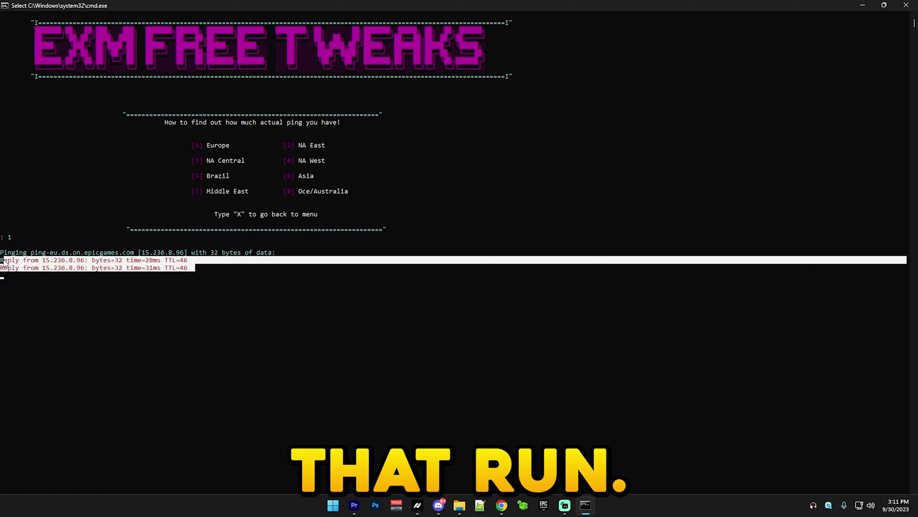
pyautogui.click(29, 263)
pyautogui.moveTo(118, 261); pyautogui.dragTo(188, 264)
pyautogui.click(200, 268)
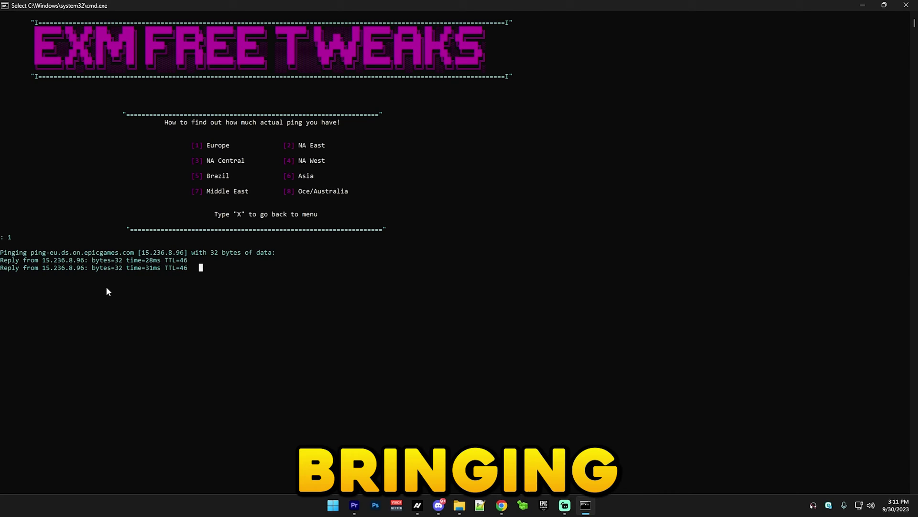
pyautogui.moveTo(149, 268); pyautogui.dragTo(156, 271)
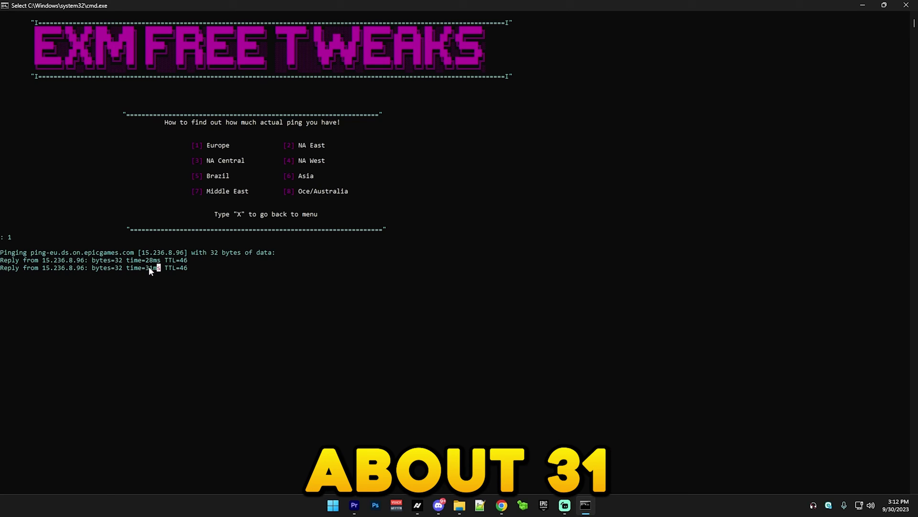
pyautogui.click(162, 268)
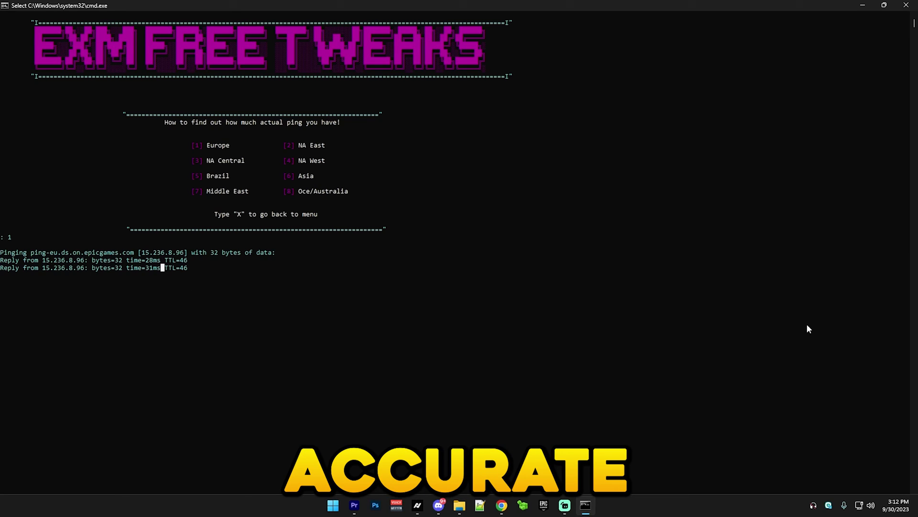
pyautogui.press('Escape')
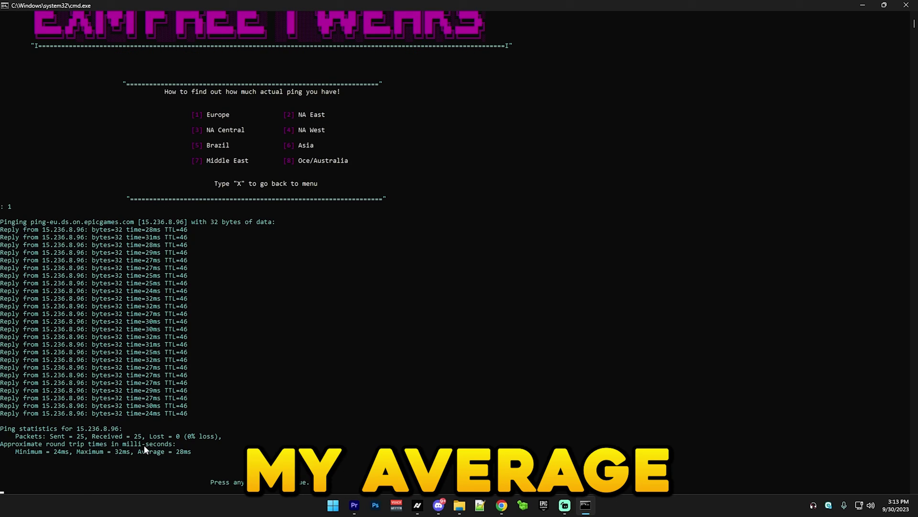
pyautogui.click(220, 451)
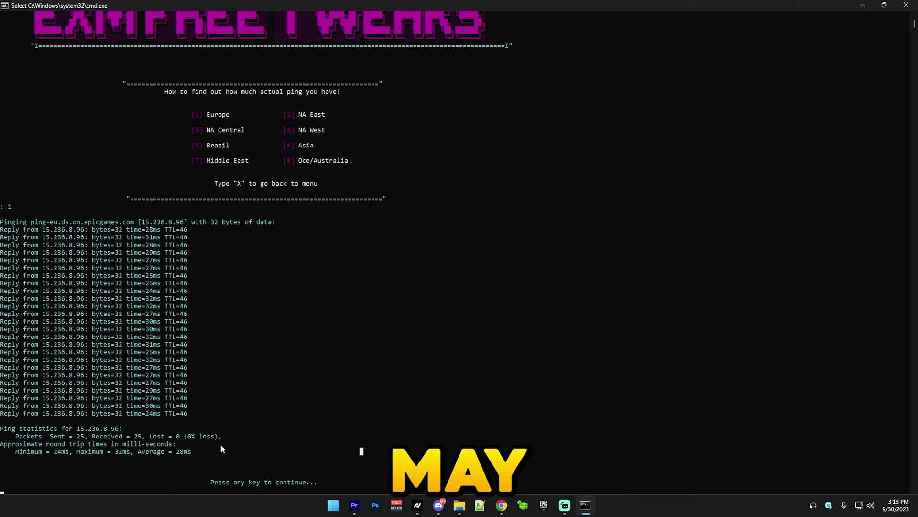
pyautogui.moveTo(143, 402); pyautogui.dragTo(72, 311)
pyautogui.click(98, 268)
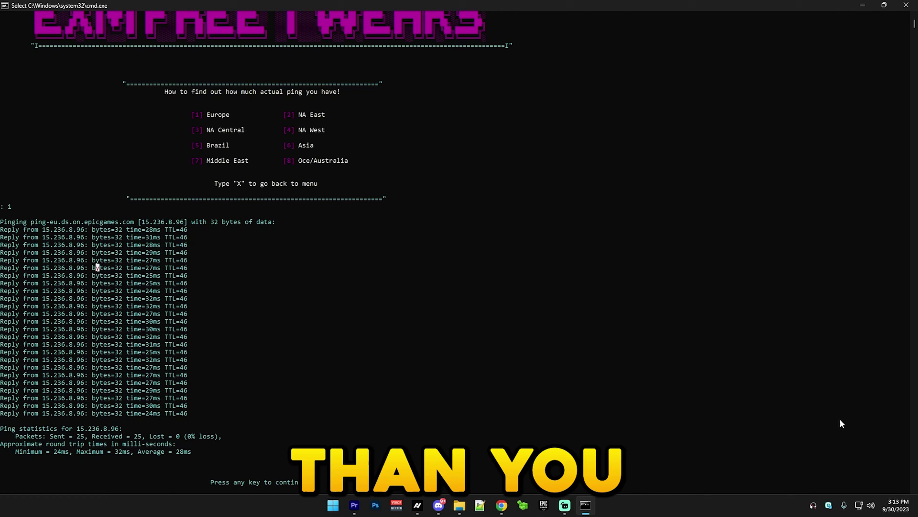
pyautogui.press('Return')
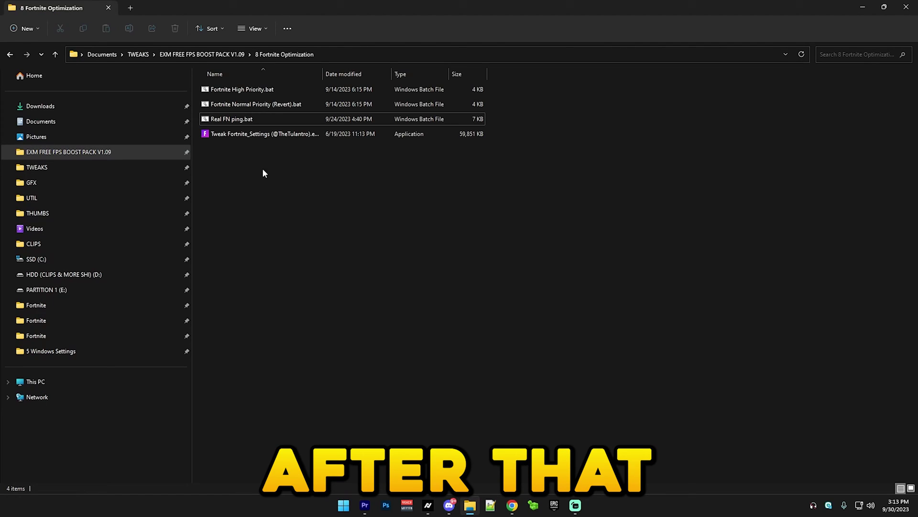
# Launch Tweak Fortnite_Settings, tick Run As Administrator (By Default), and apply the 1920×1080, 240 FPS settings
pyautogui.click(234, 135)
pyautogui.doubleClick(234, 135)
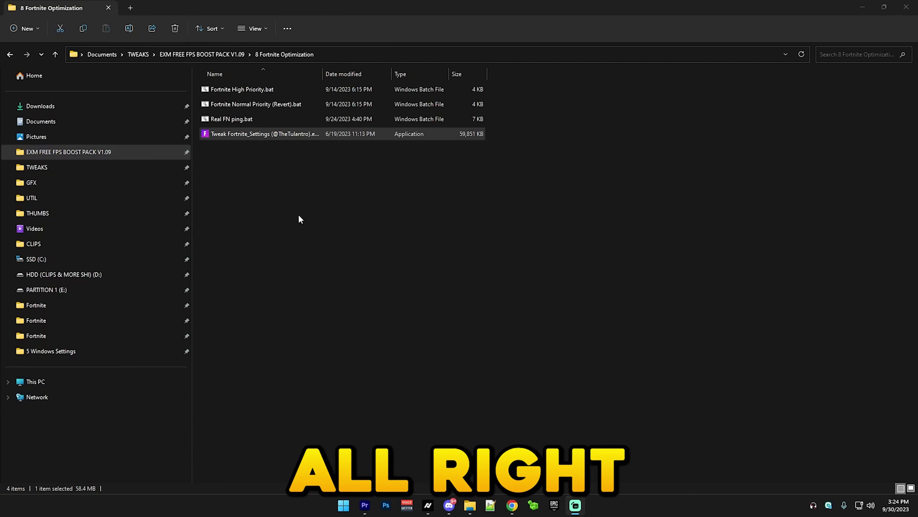
pyautogui.rightClick(239, 135)
pyautogui.click(253, 168)
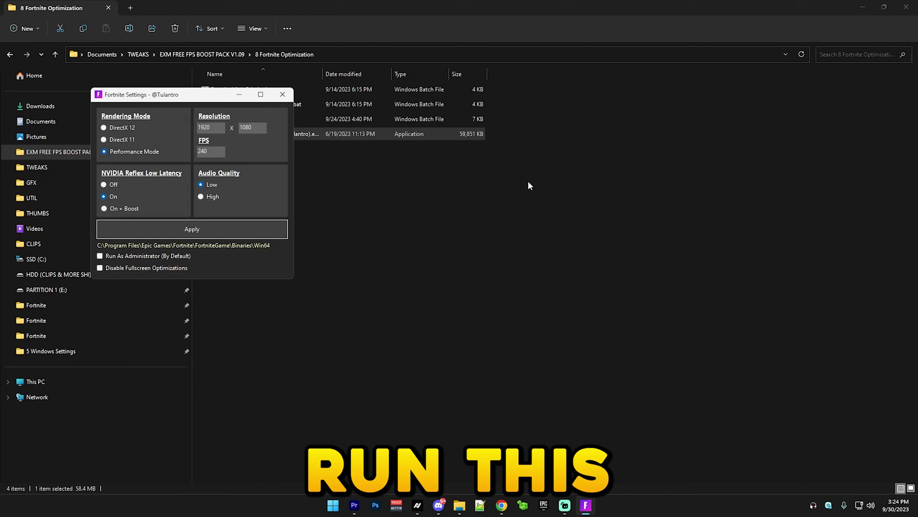
pyautogui.moveTo(238, 94); pyautogui.dragTo(566, 278)
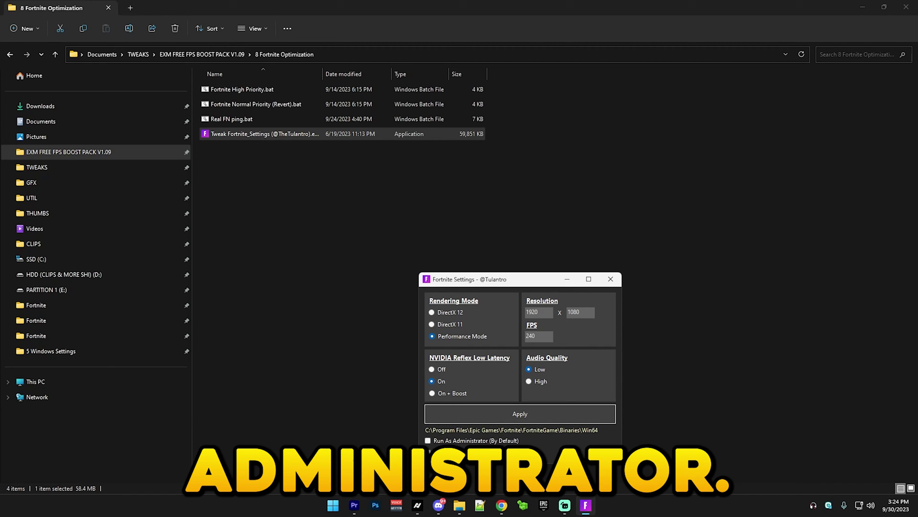
pyautogui.click(428, 440)
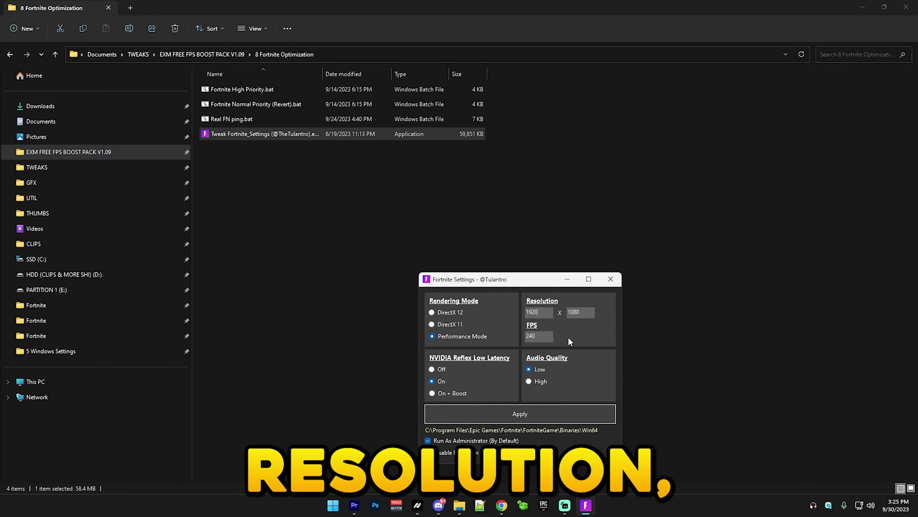
pyautogui.click(610, 414)
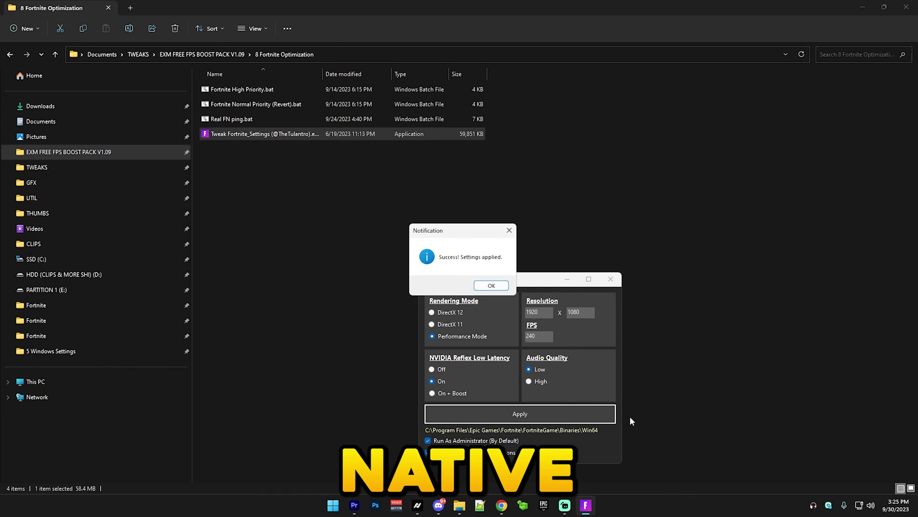
pyautogui.click(493, 287)
# Close the Fortnite settings tool and open the boost pack's Complete Revert folder
pyautogui.click(610, 279)
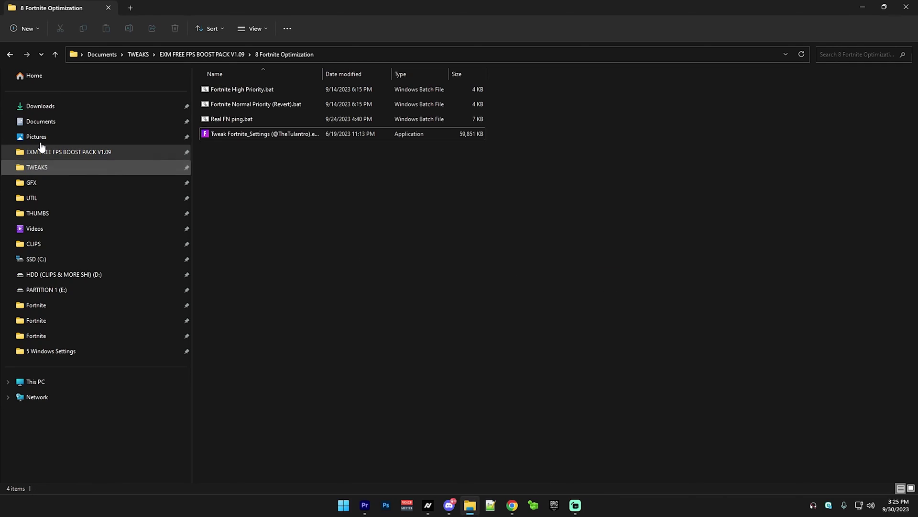
pyautogui.click(9, 54)
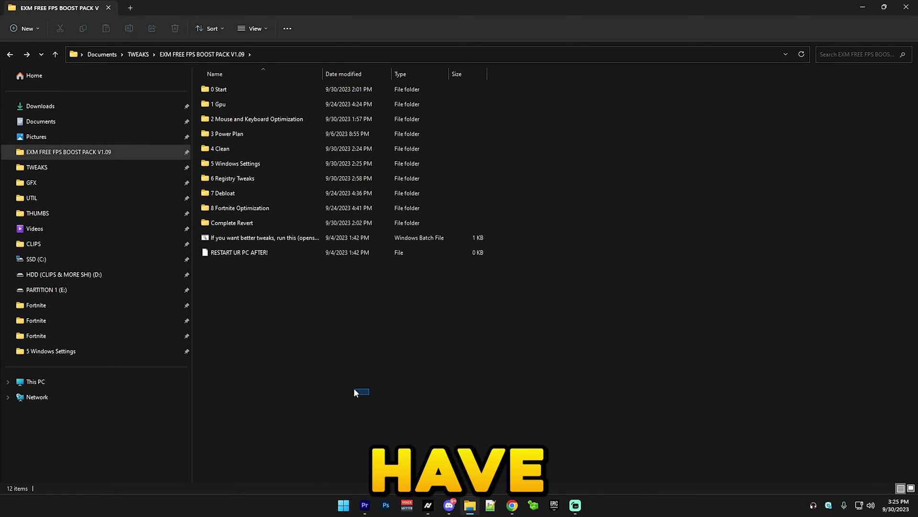
pyautogui.moveTo(369, 394); pyautogui.dragTo(234, 86)
pyautogui.click(580, 244)
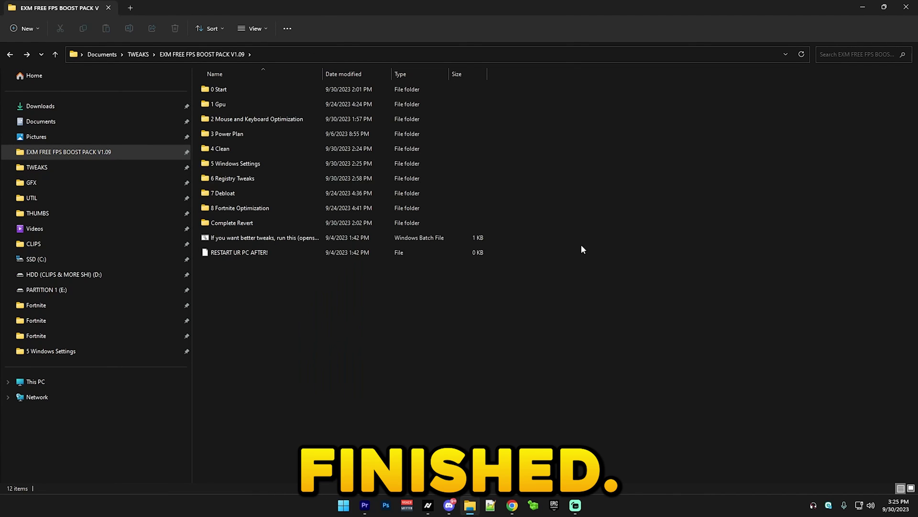
pyautogui.doubleClick(234, 223)
# Run the revert script, pick Exm Restore Point in System Restore, then cancel and exit
pyautogui.doubleClick(239, 89)
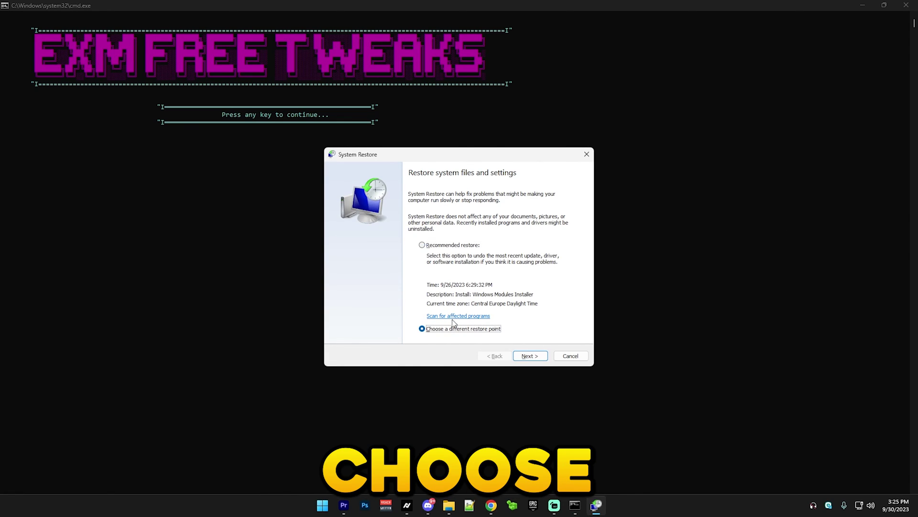
pyautogui.click(531, 355)
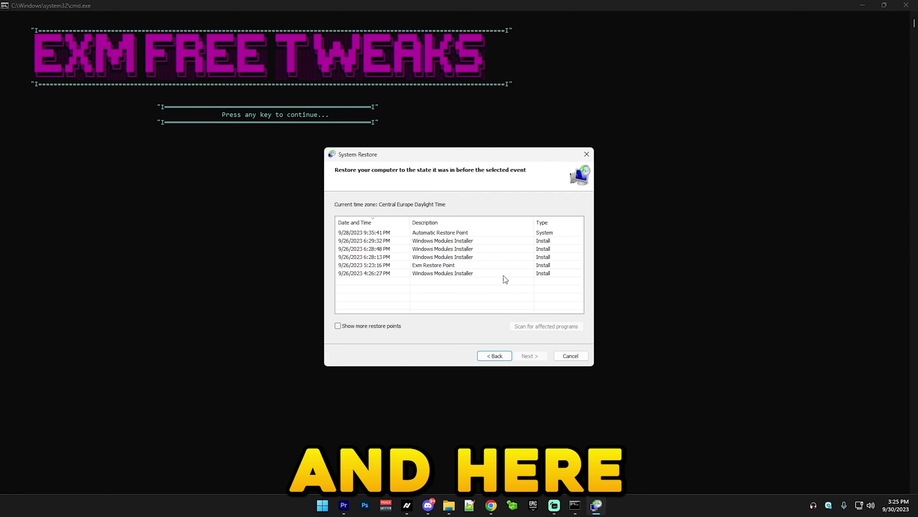
pyautogui.click(414, 265)
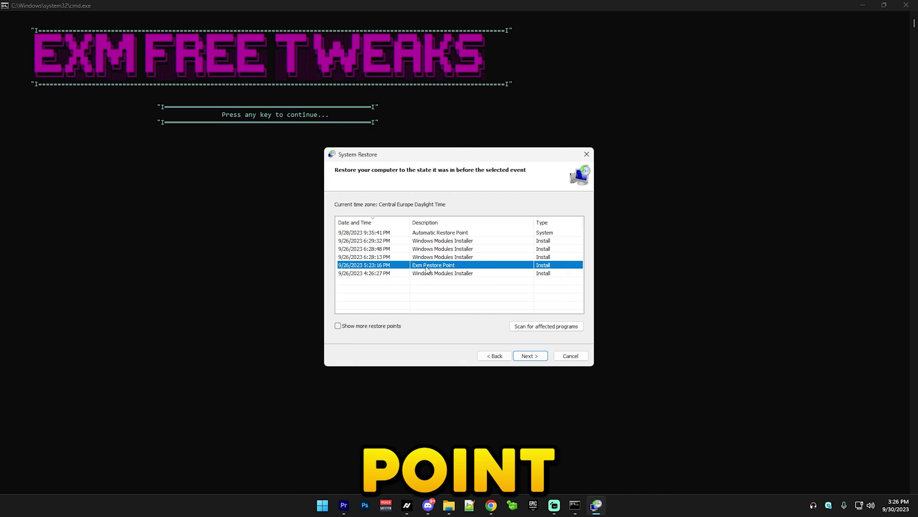
pyautogui.click(577, 357)
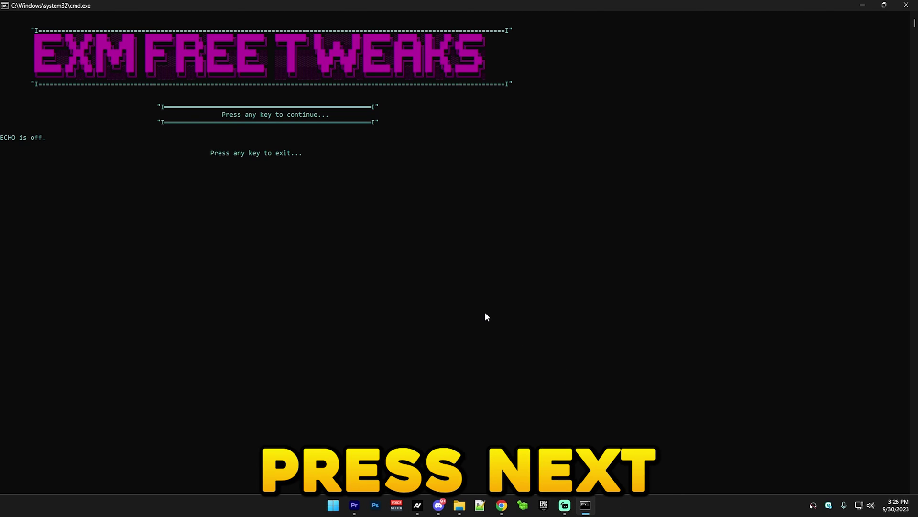
pyautogui.press('Return')
pyautogui.click(545, 291)
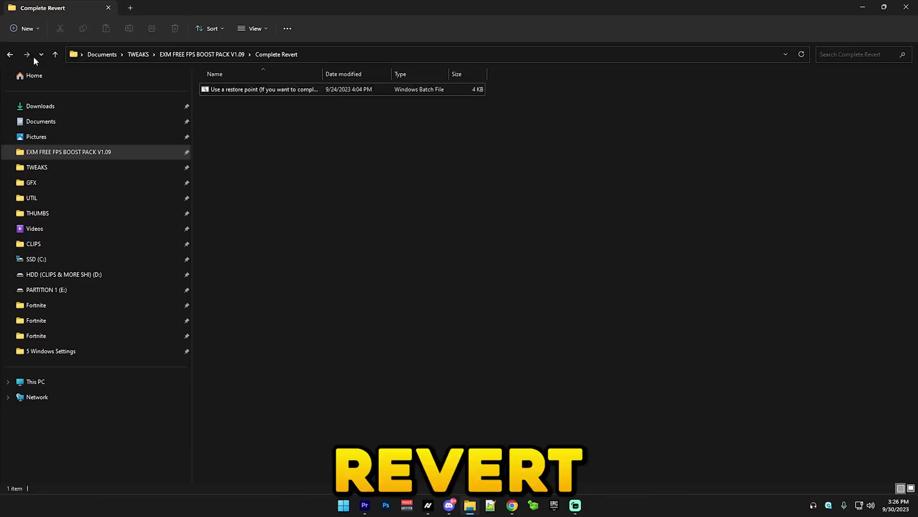
# Return to the boost pack folder, show Fortnite build-editing clips, and open the batch file's context menu
pyautogui.click(55, 54)
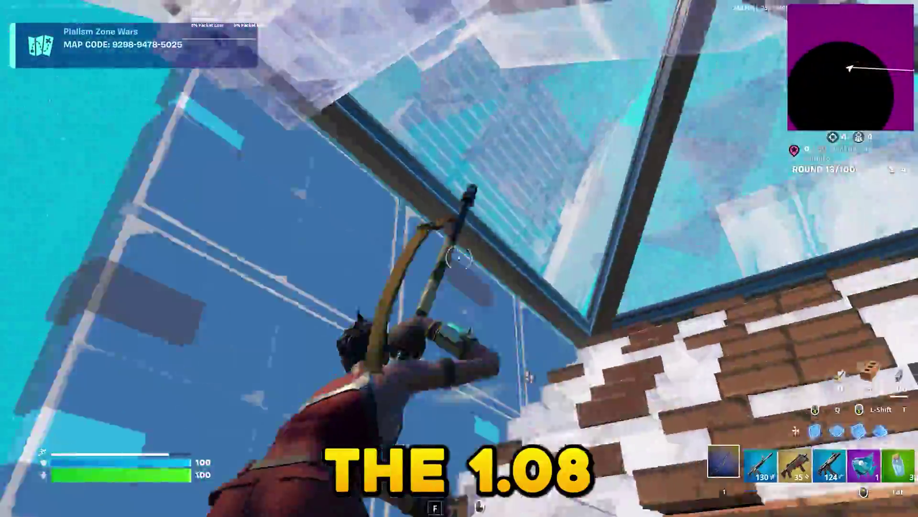
pyautogui.press('f')
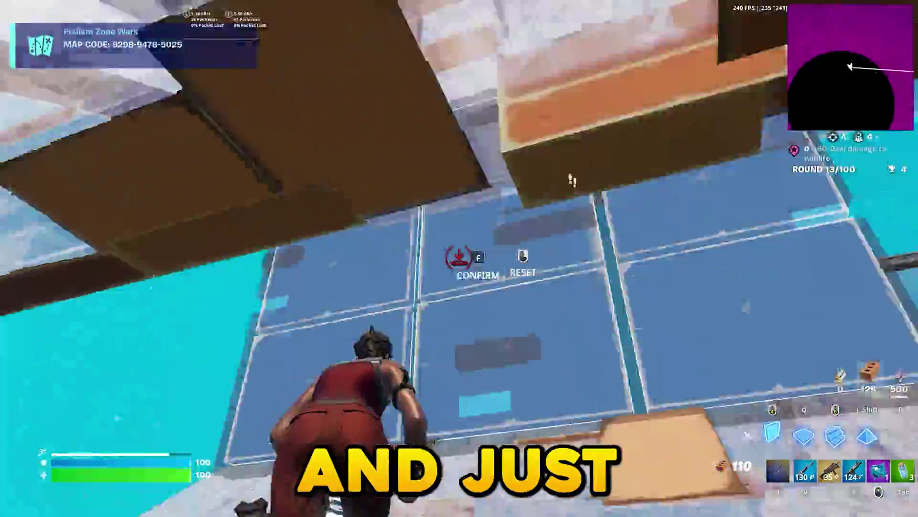
pyautogui.press('f')
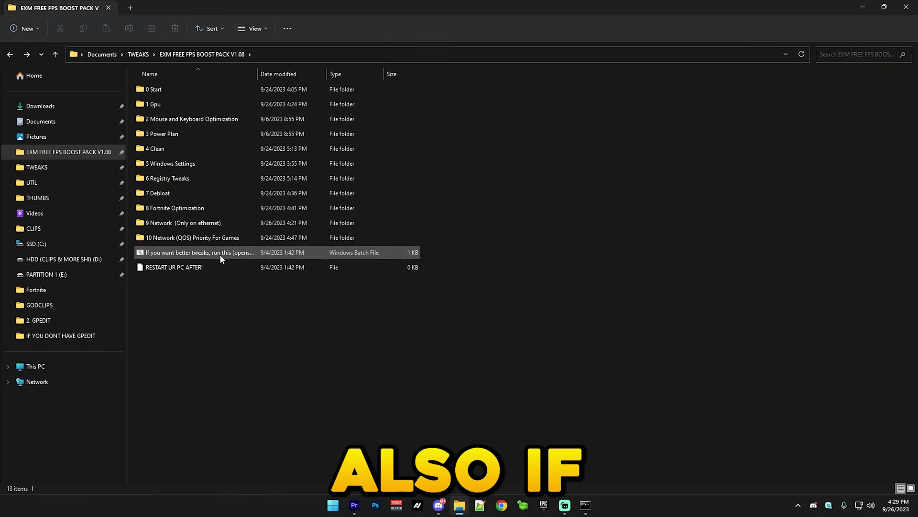
pyautogui.rightClick(215, 254)
# Run the batch file as administrator and highlight the exmtweaks.com Benefits and Details lists
pyautogui.click(245, 302)
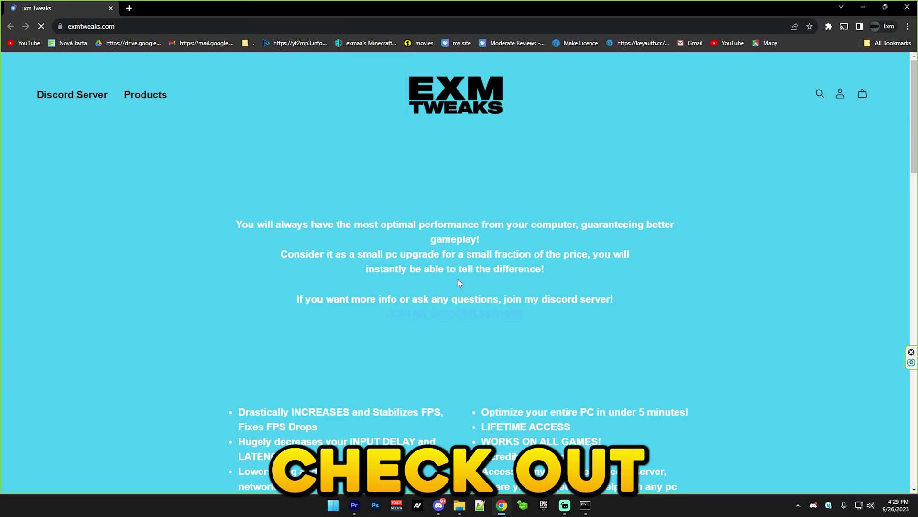
pyautogui.scroll(-6, 311, 230)
pyautogui.scroll(-14, 520, 303)
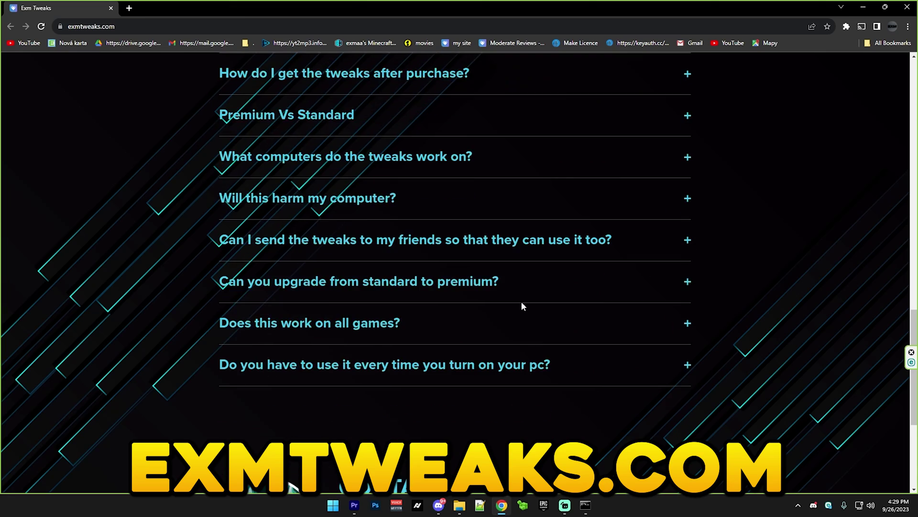
pyautogui.scroll(10, 531, 335)
pyautogui.scroll(3, 143, 247)
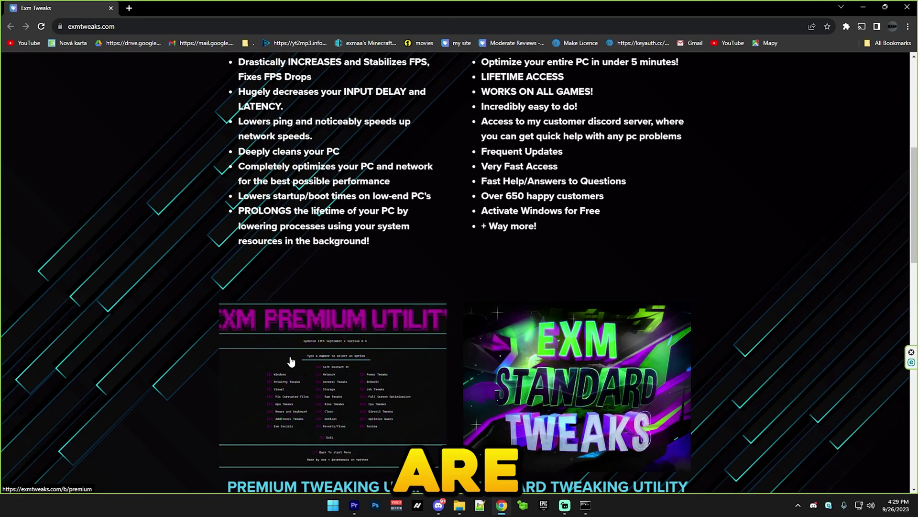
pyautogui.scroll(2, 122, 282)
pyautogui.scroll(2, 122, 283)
pyautogui.moveTo(177, 266); pyautogui.dragTo(616, 411)
pyautogui.click(556, 438)
pyautogui.moveTo(556, 438); pyautogui.dragTo(277, 222)
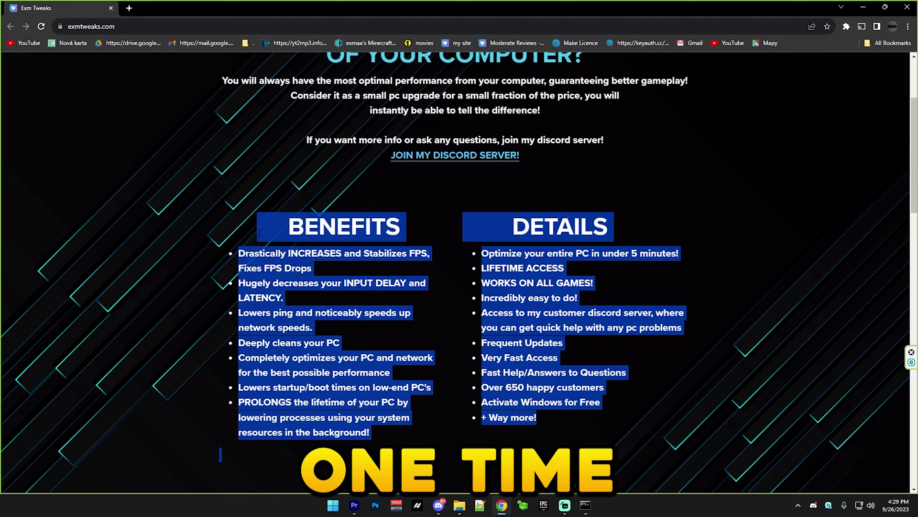
pyautogui.click(669, 287)
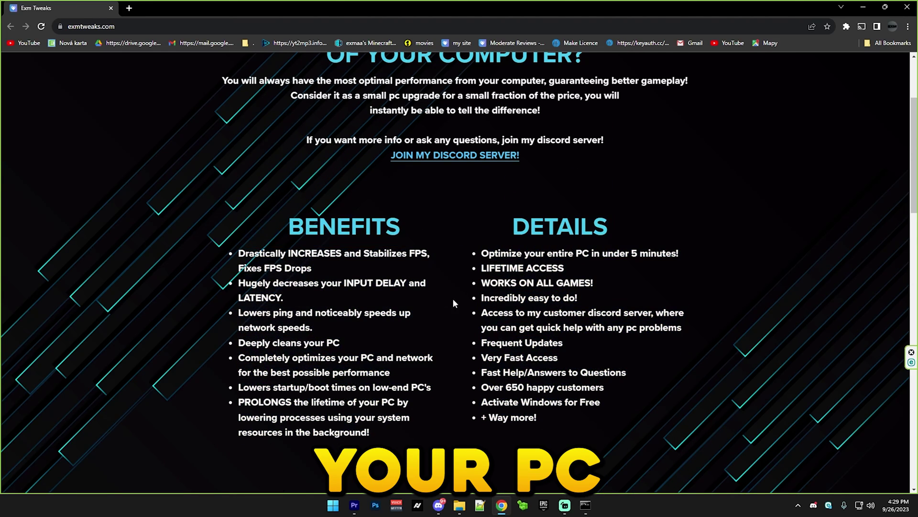
# Browse the exmtweaks.com homepage and open the premium tweaks product page
pyautogui.scroll(3, 452, 299)
pyautogui.scroll(-8, 439, 335)
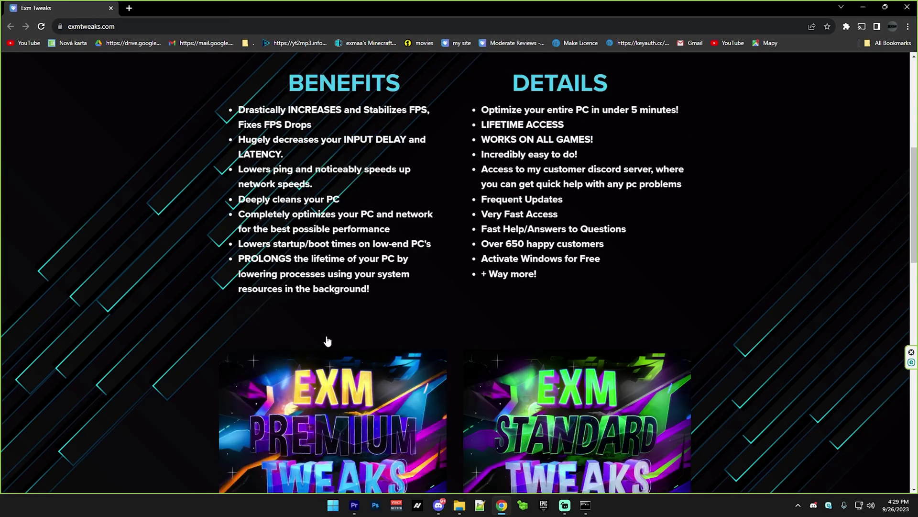
pyautogui.scroll(2, 443, 292)
pyautogui.moveTo(442, 292); pyautogui.dragTo(239, 214)
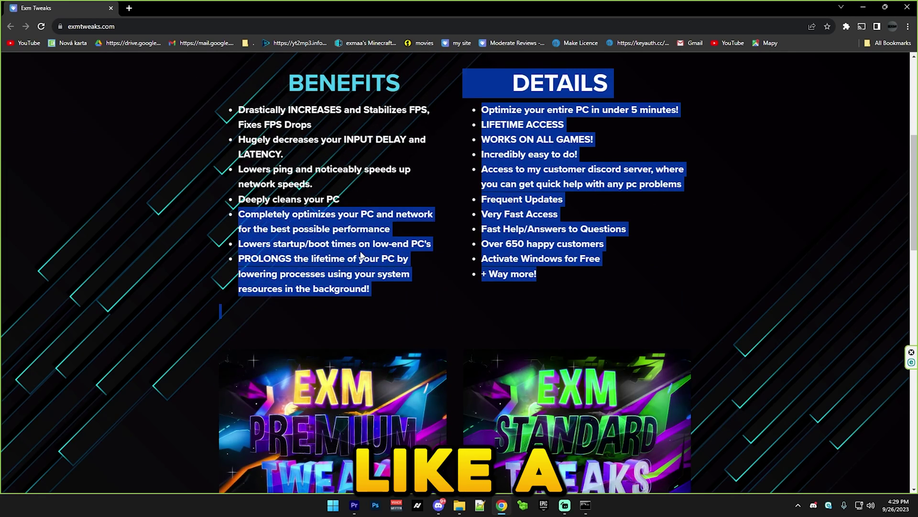
pyautogui.click(136, 283)
pyautogui.scroll(4, 136, 282)
pyautogui.scroll(2, 138, 283)
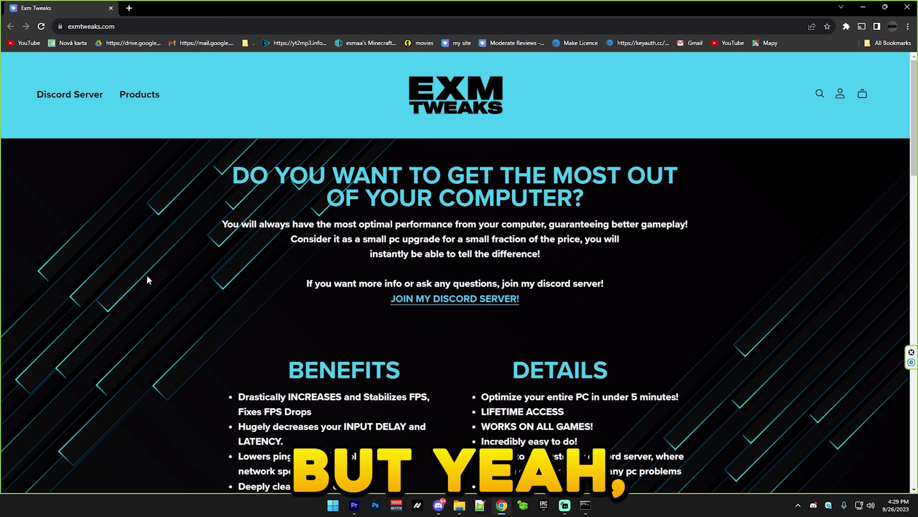
pyautogui.scroll(-5, 148, 280)
pyautogui.click(192, 457)
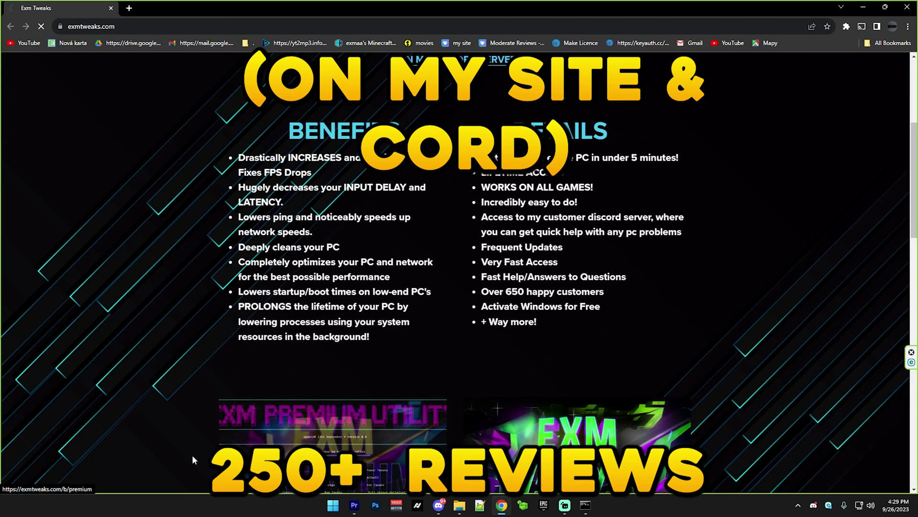
# Review the €25.00 Premium Tweaking Utility page and its note about the other buy button
pyautogui.scroll(-10, 329, 357)
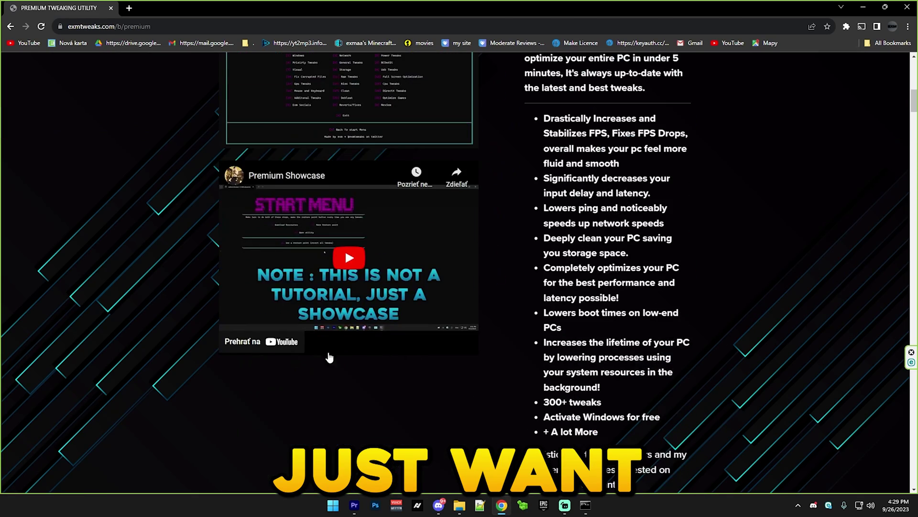
pyautogui.scroll(-8, 287, 287)
pyautogui.scroll(10, 274, 221)
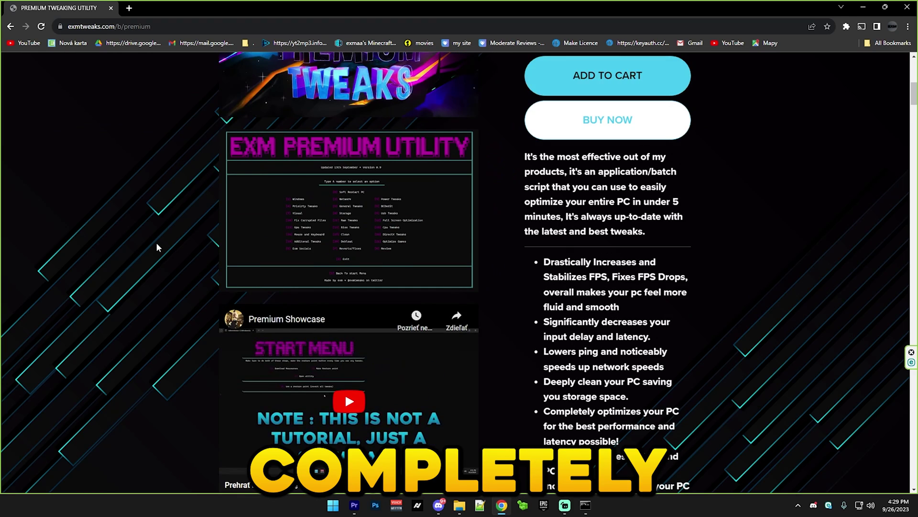
pyautogui.scroll(8, 158, 246)
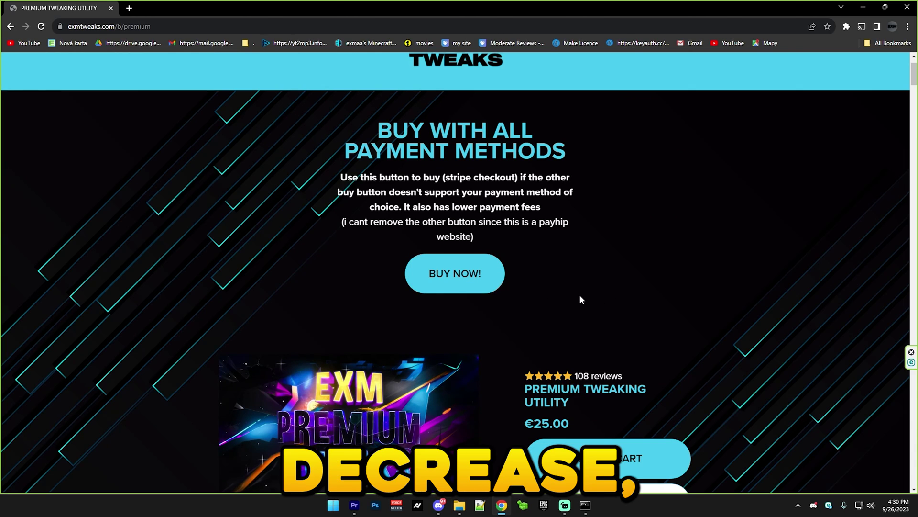
pyautogui.scroll(-4, 107, 277)
pyautogui.scroll(5, 195, 266)
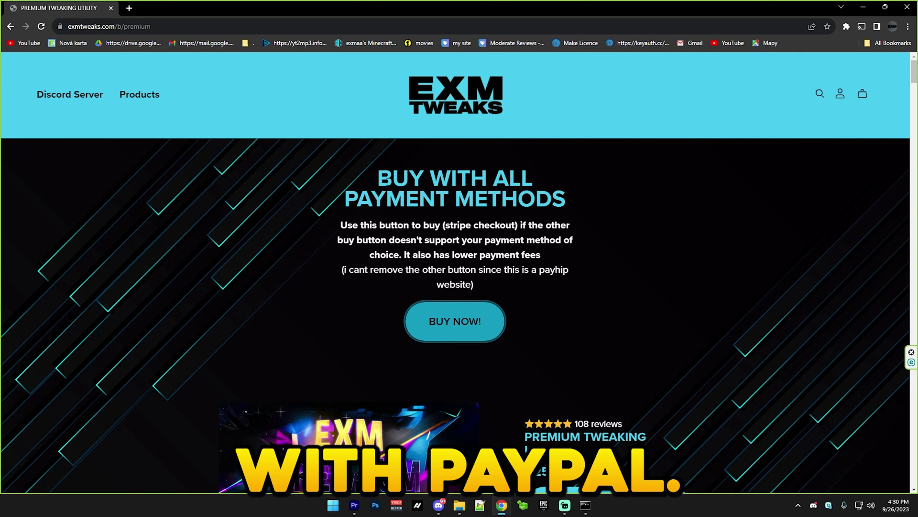
pyautogui.moveTo(324, 277); pyautogui.dragTo(549, 297)
pyautogui.click(550, 297)
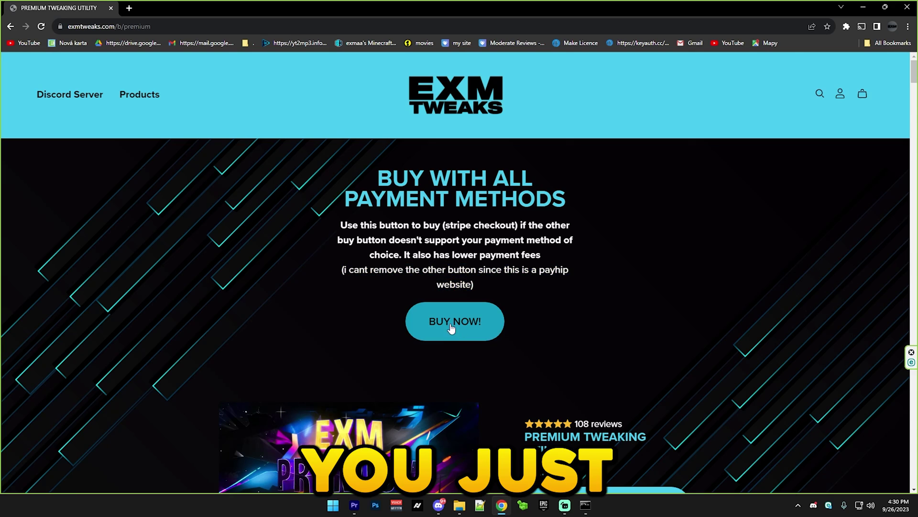
# Open the Stripe checkout, try PayPal and card payment options, then close the checkout tab
pyautogui.click(450, 327)
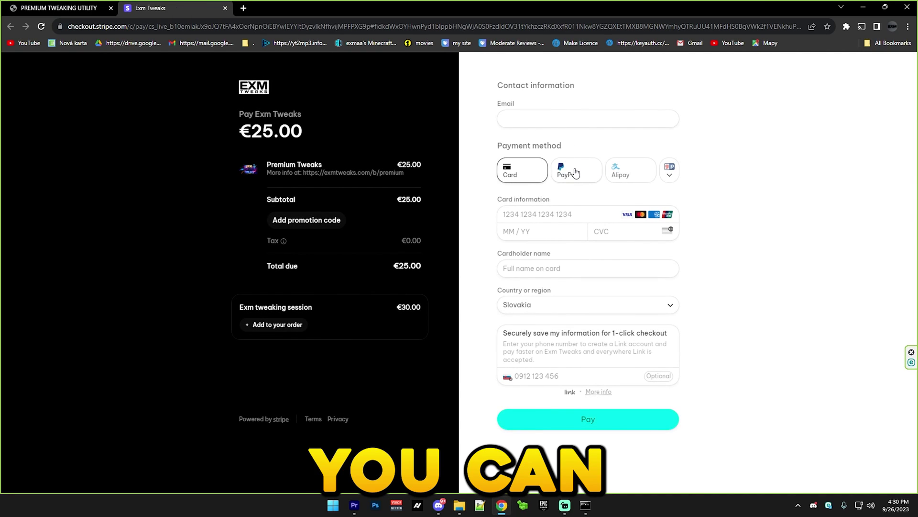
pyautogui.click(577, 171)
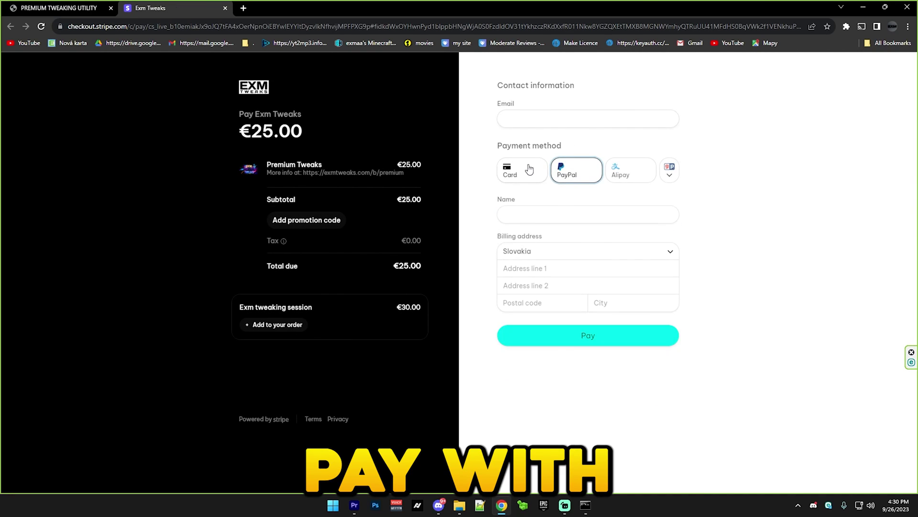
pyautogui.click(529, 168)
pyautogui.hotkey('ctrl', 'w')
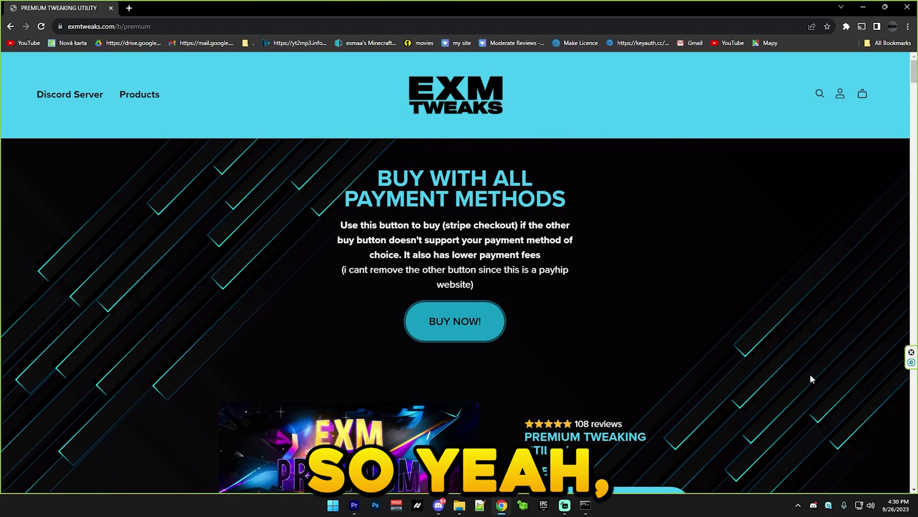